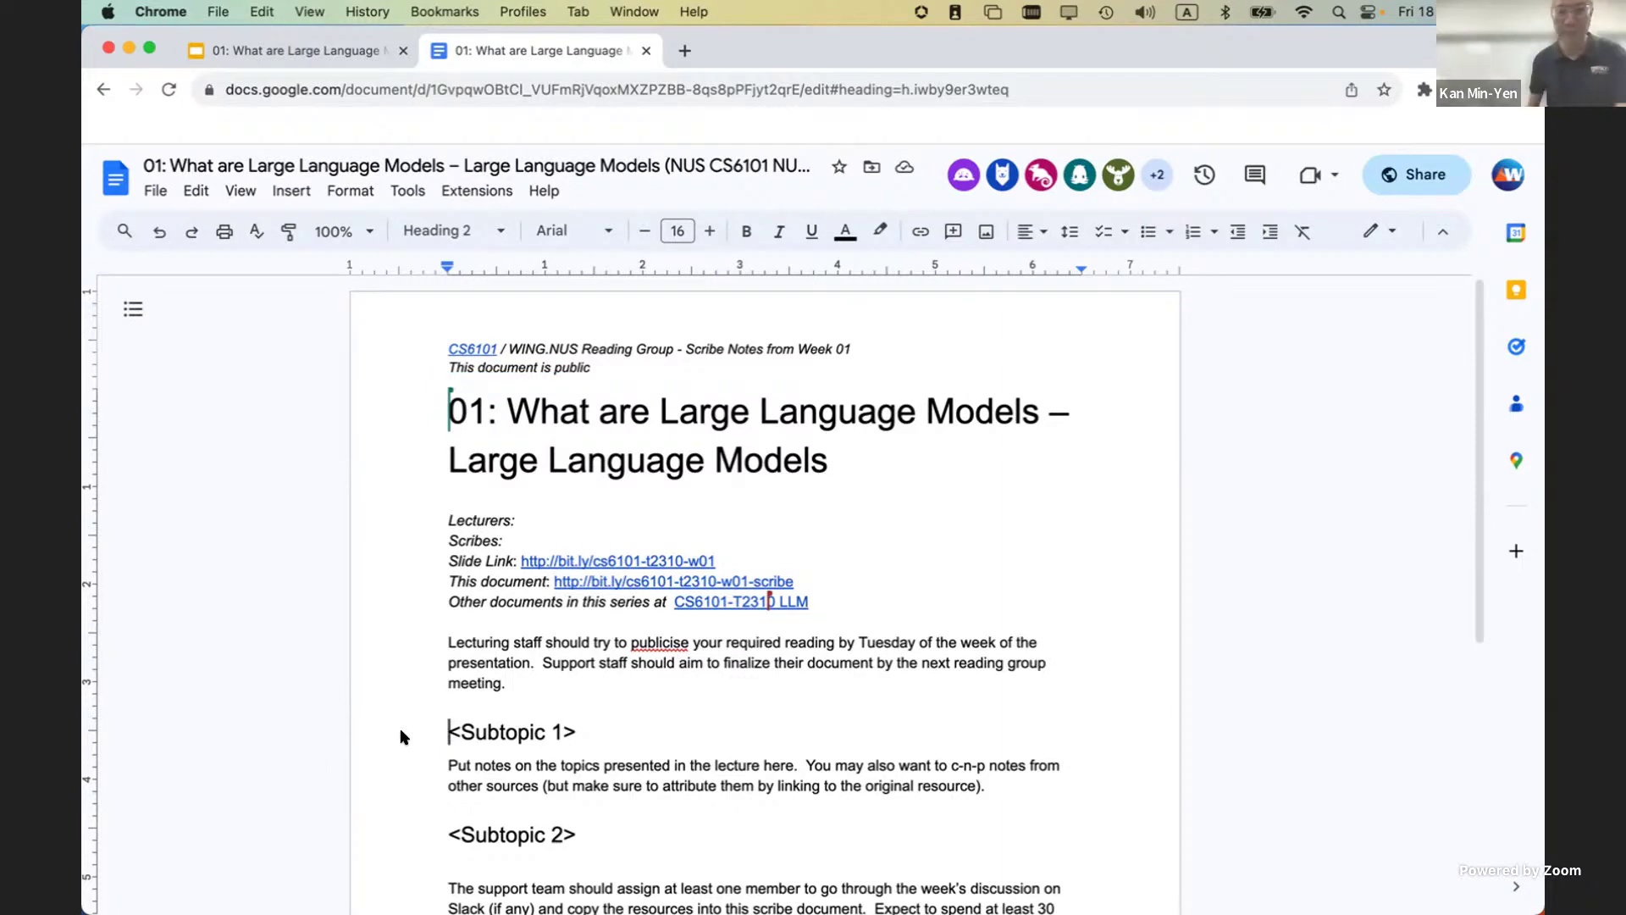
# Step: Switch to Slack and open the Sheet bookmark of the general channel in the browser
pyautogui.press('super+Tab')
pyautogui.press('super+Tab')
pyautogui.press('super+Tab')
pyautogui.press('super+Tab')
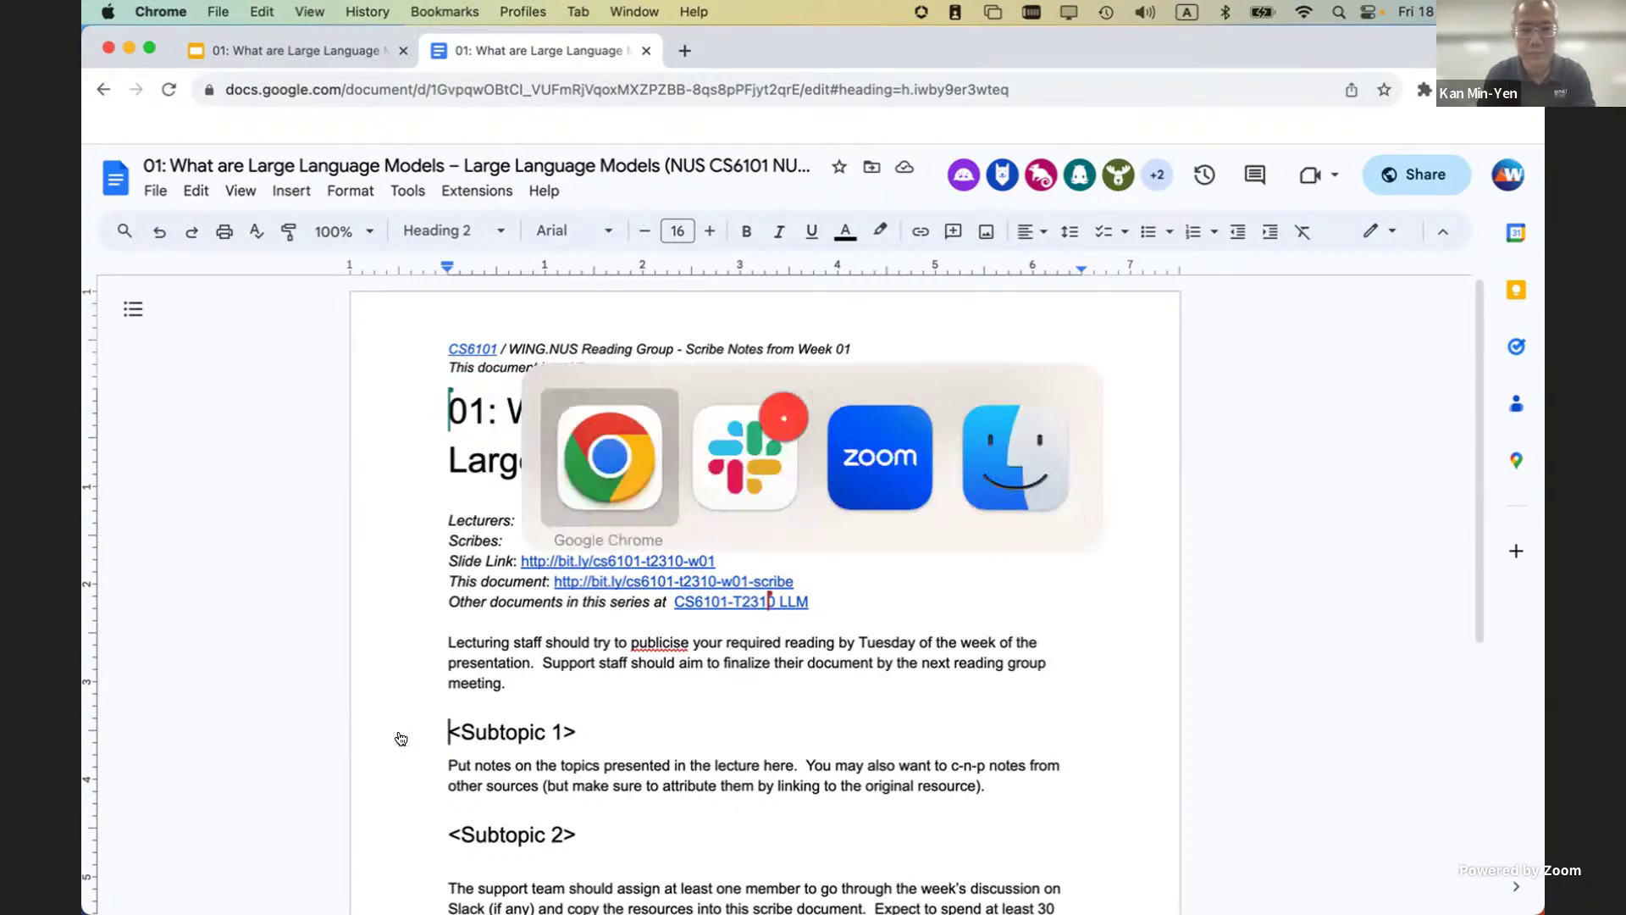
pyautogui.press('super+Tab')
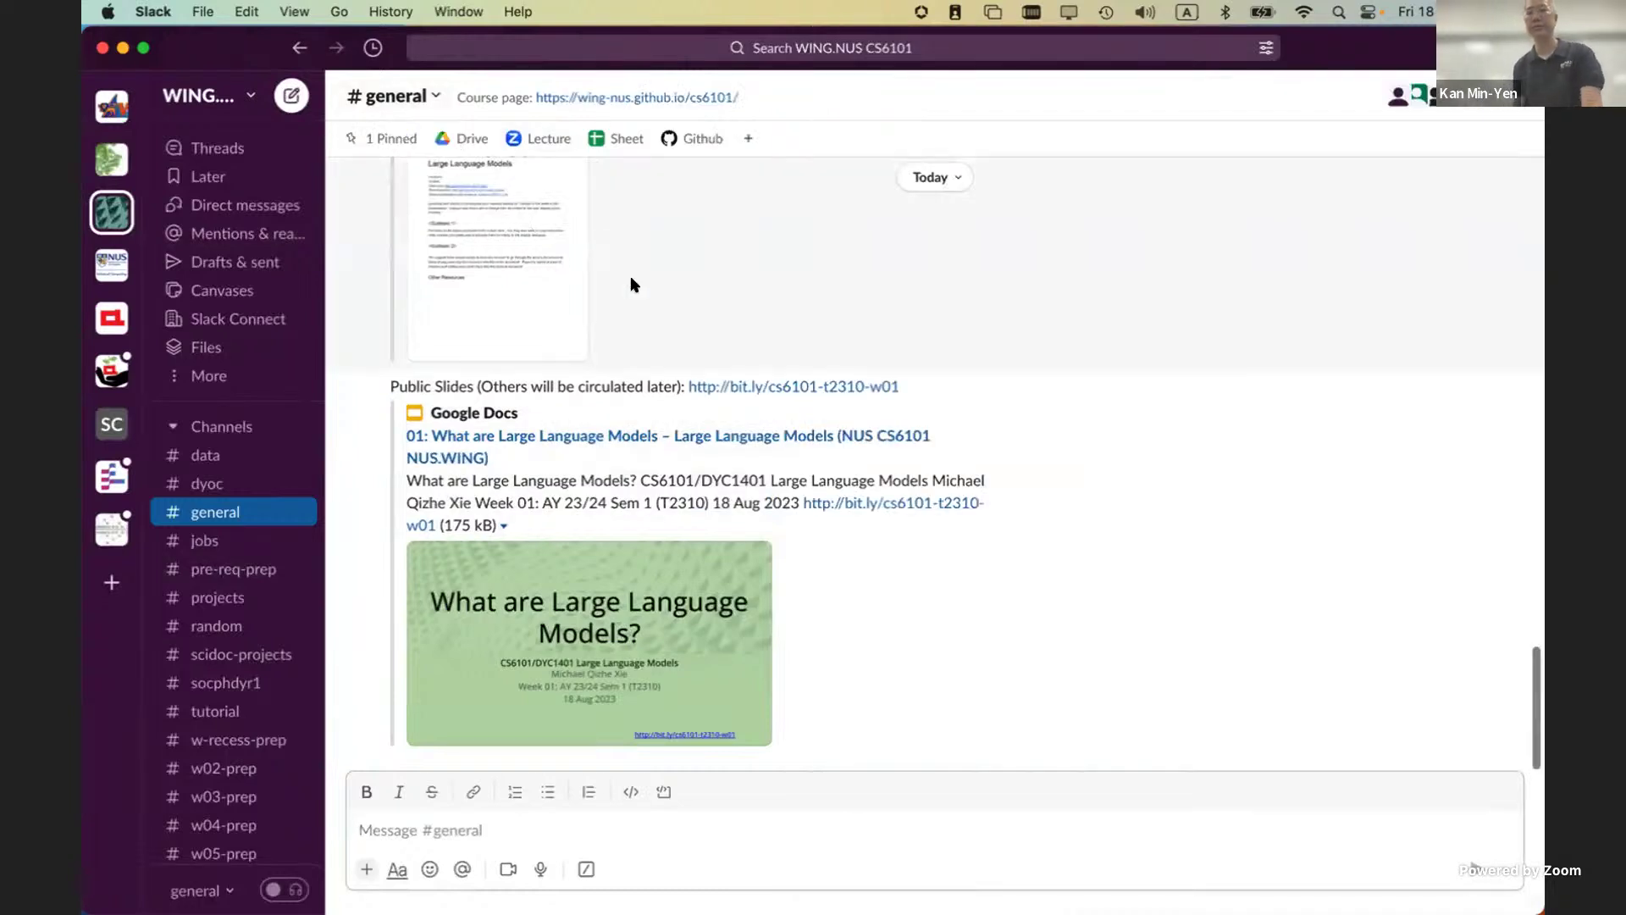
pyautogui.click(609, 149)
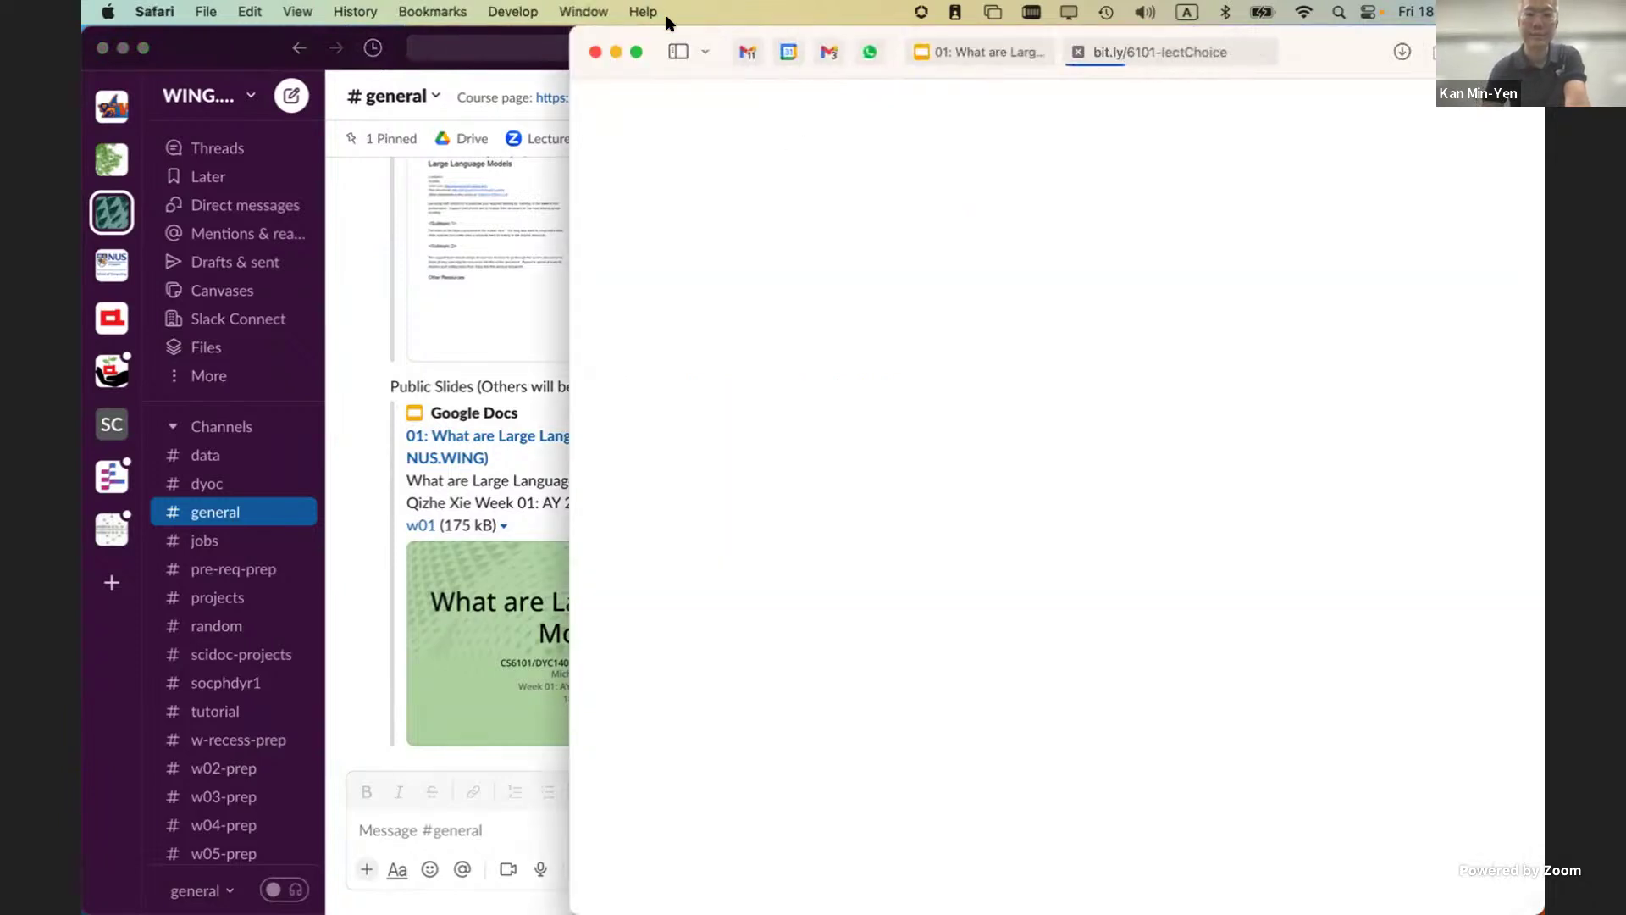
pyautogui.click(1157, 66)
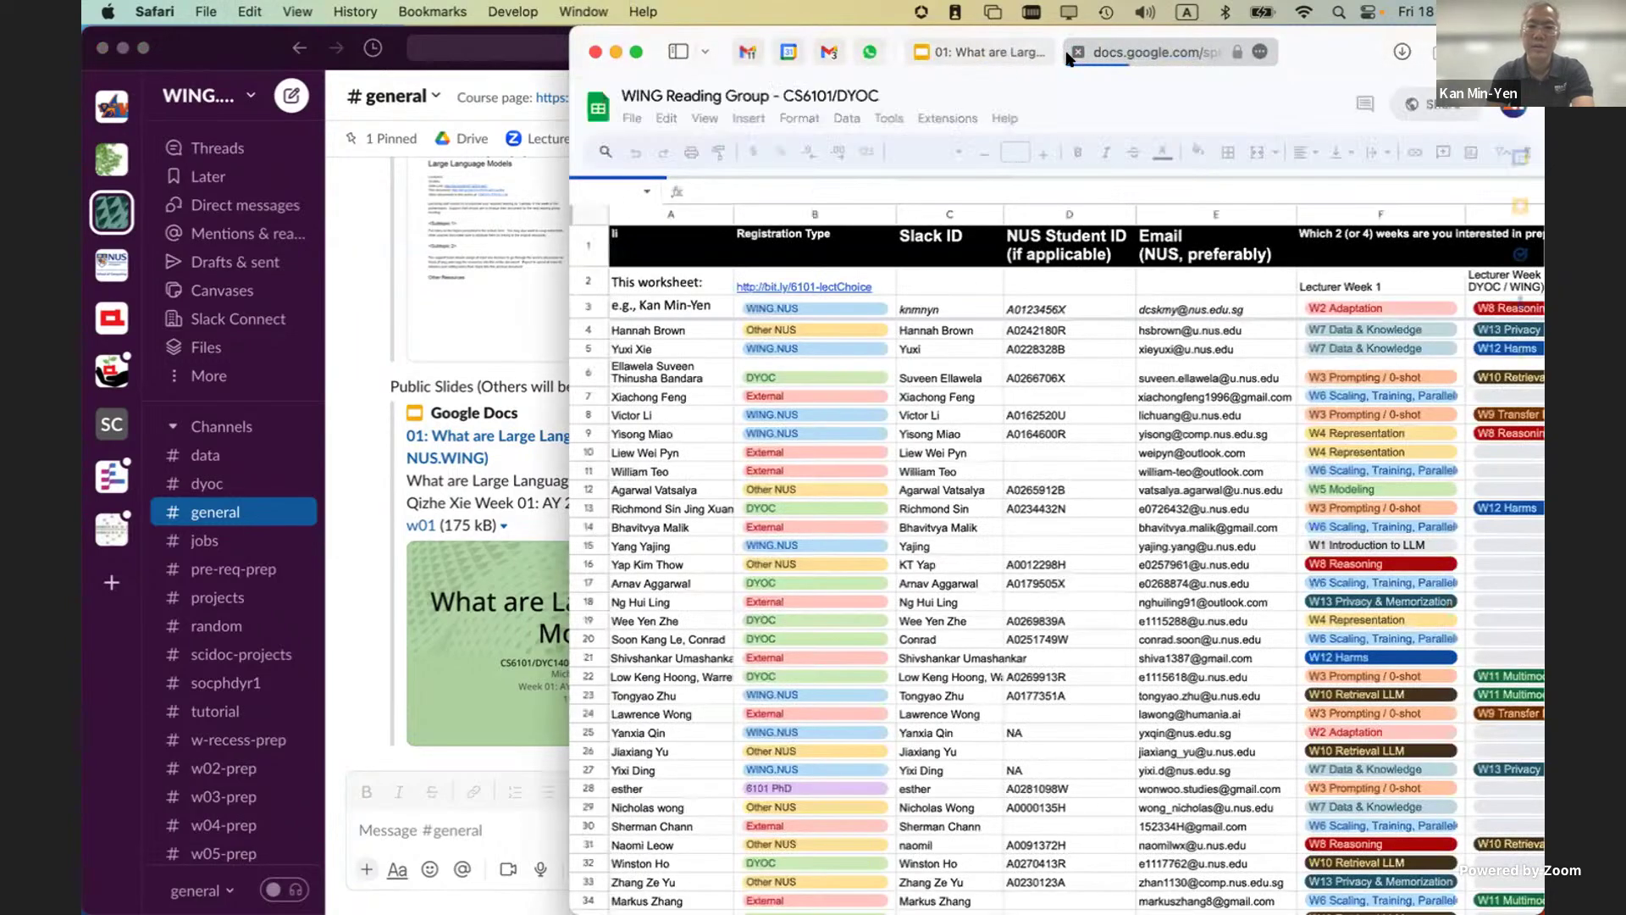
# Step: Copy the WING Reading Group spreadsheet's address in Safari and close its tab
pyautogui.click(1180, 51)
pyautogui.press('super+c')
pyautogui.press('super+w')
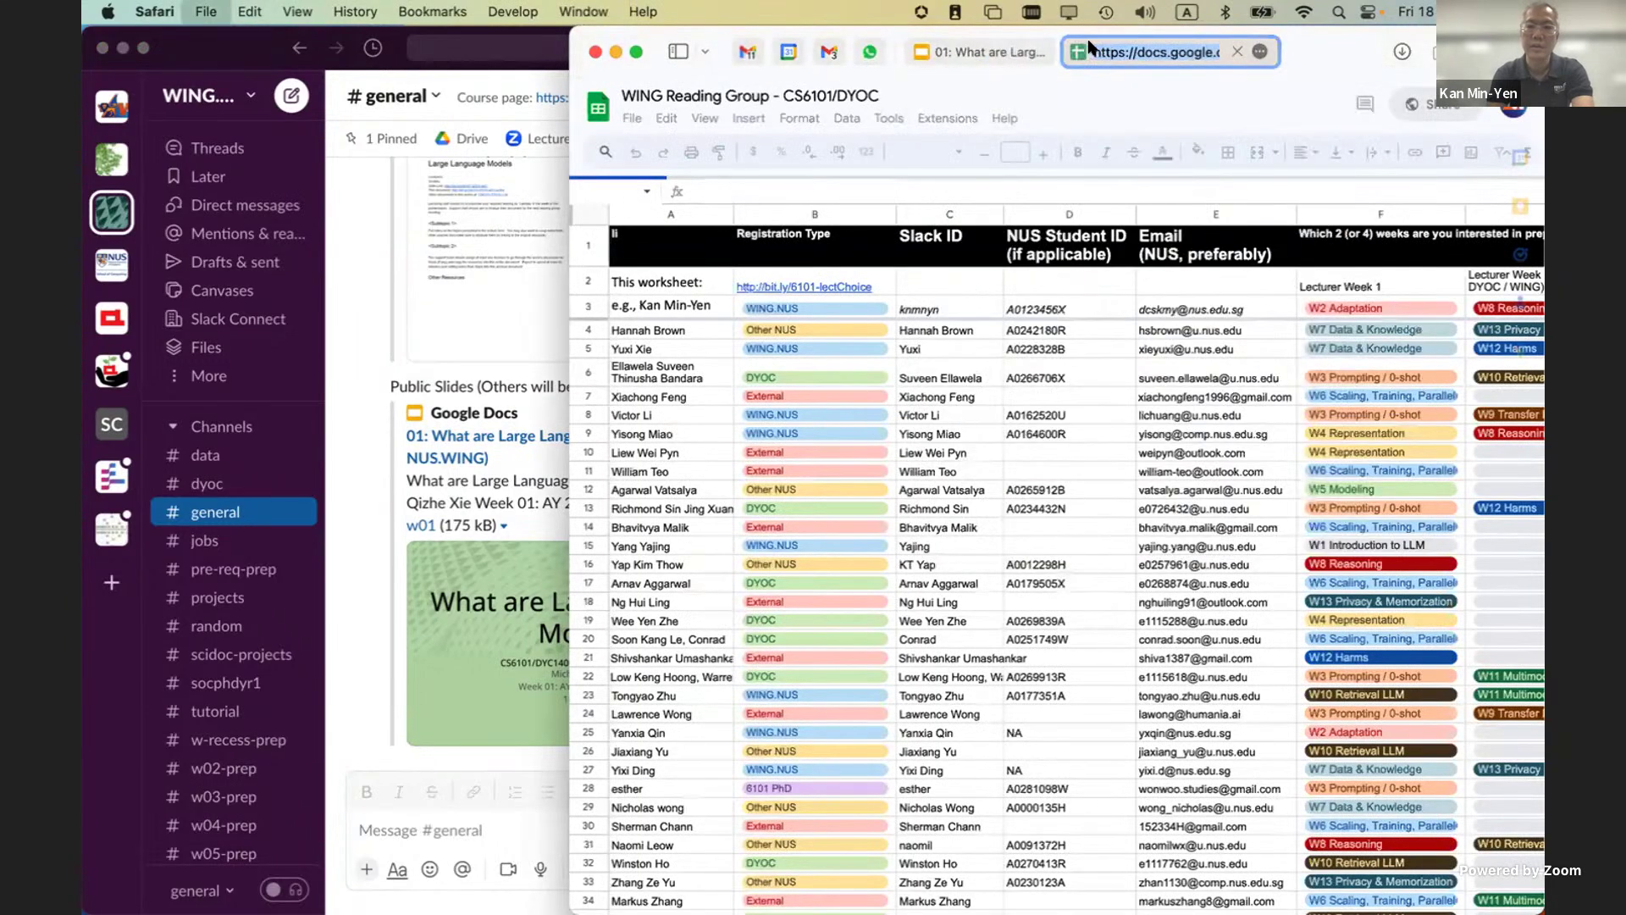
# Step: Open the copied spreadsheet address in a new Chrome tab and close the leftover Safari window
pyautogui.press('super+Tab')
pyautogui.press('super+Tab')
pyautogui.press('super+t')
pyautogui.press('super+v')
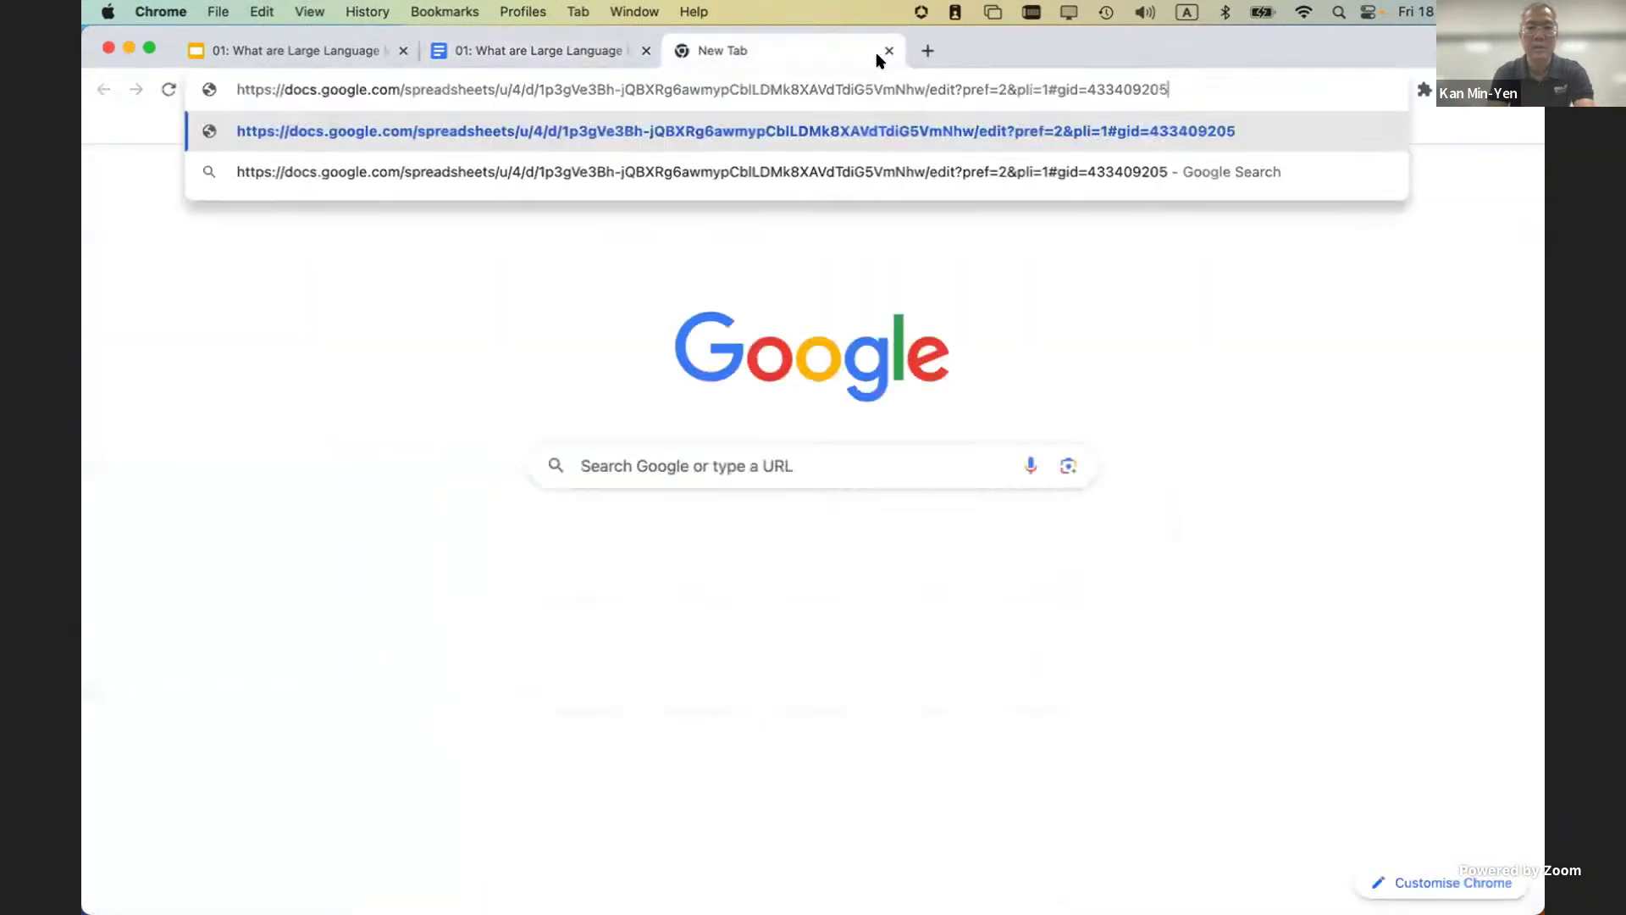
pyautogui.press('Return')
pyautogui.press('super+Tab')
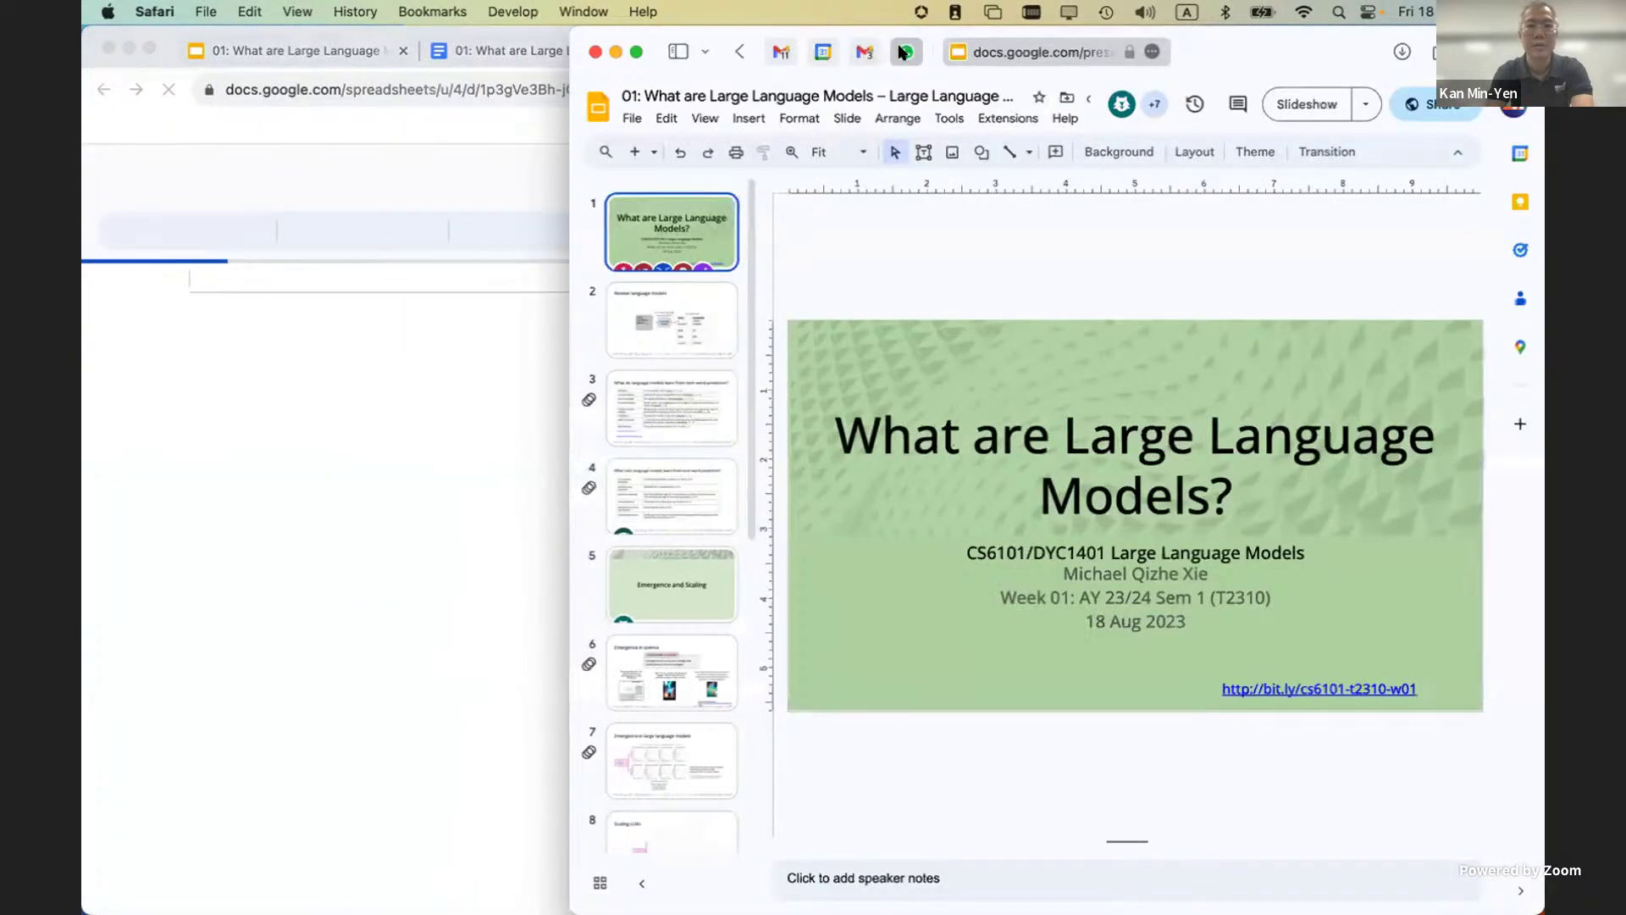
pyautogui.click(594, 53)
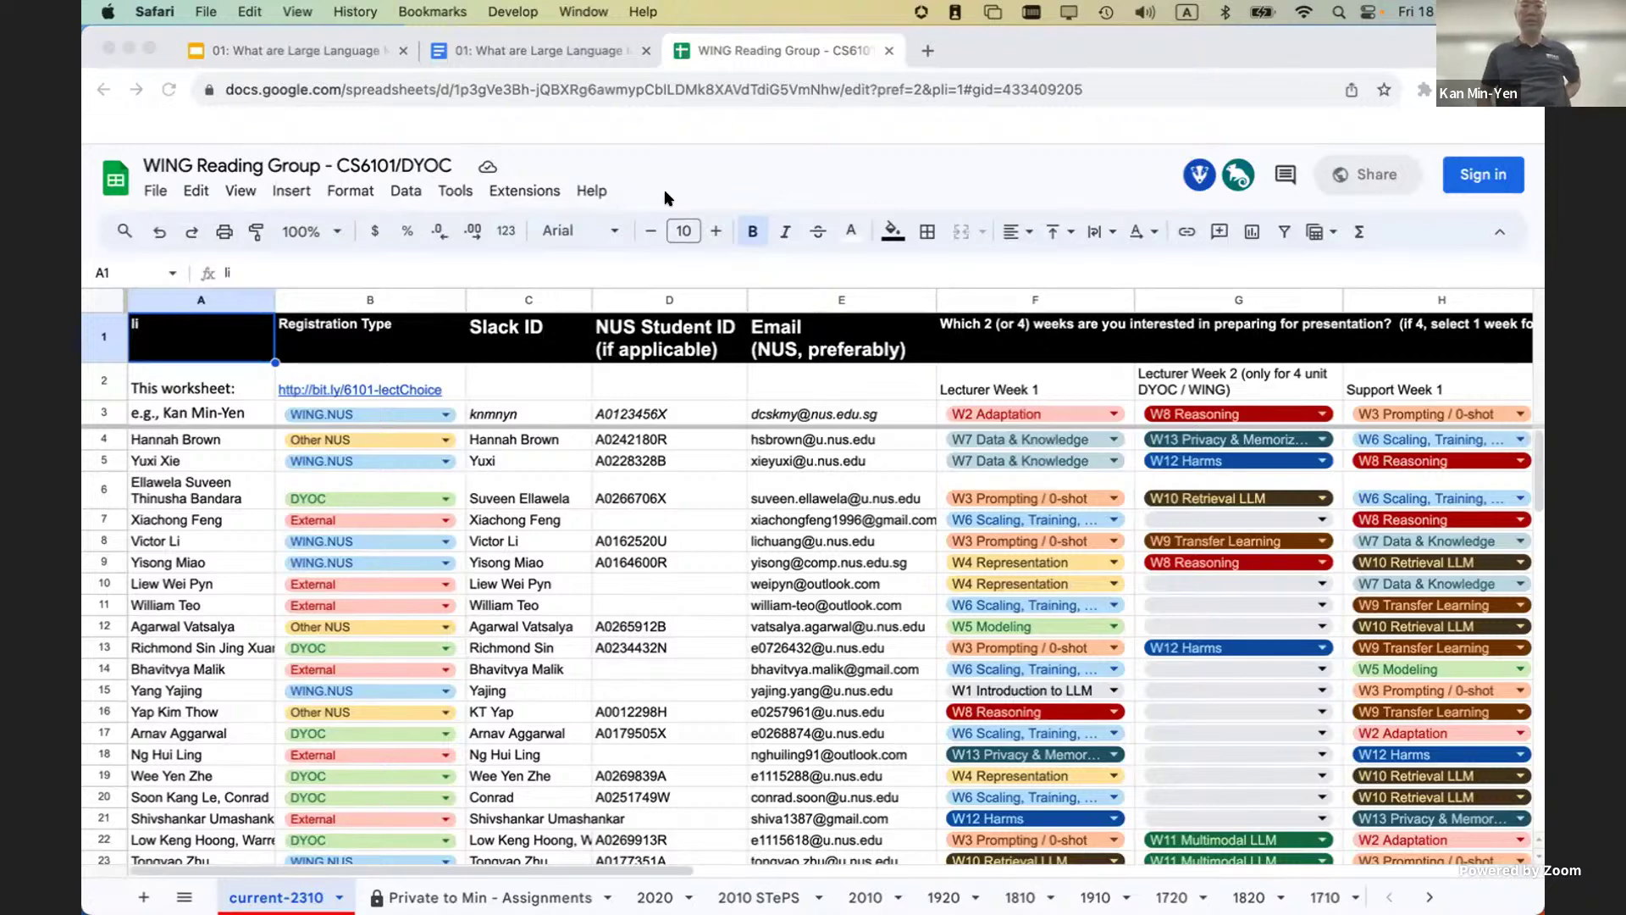
# Step: Hide columns D and E, which hold the student IDs and email addresses
pyautogui.click(786, 296)
pyautogui.moveTo(787, 296); pyautogui.dragTo(700, 301)
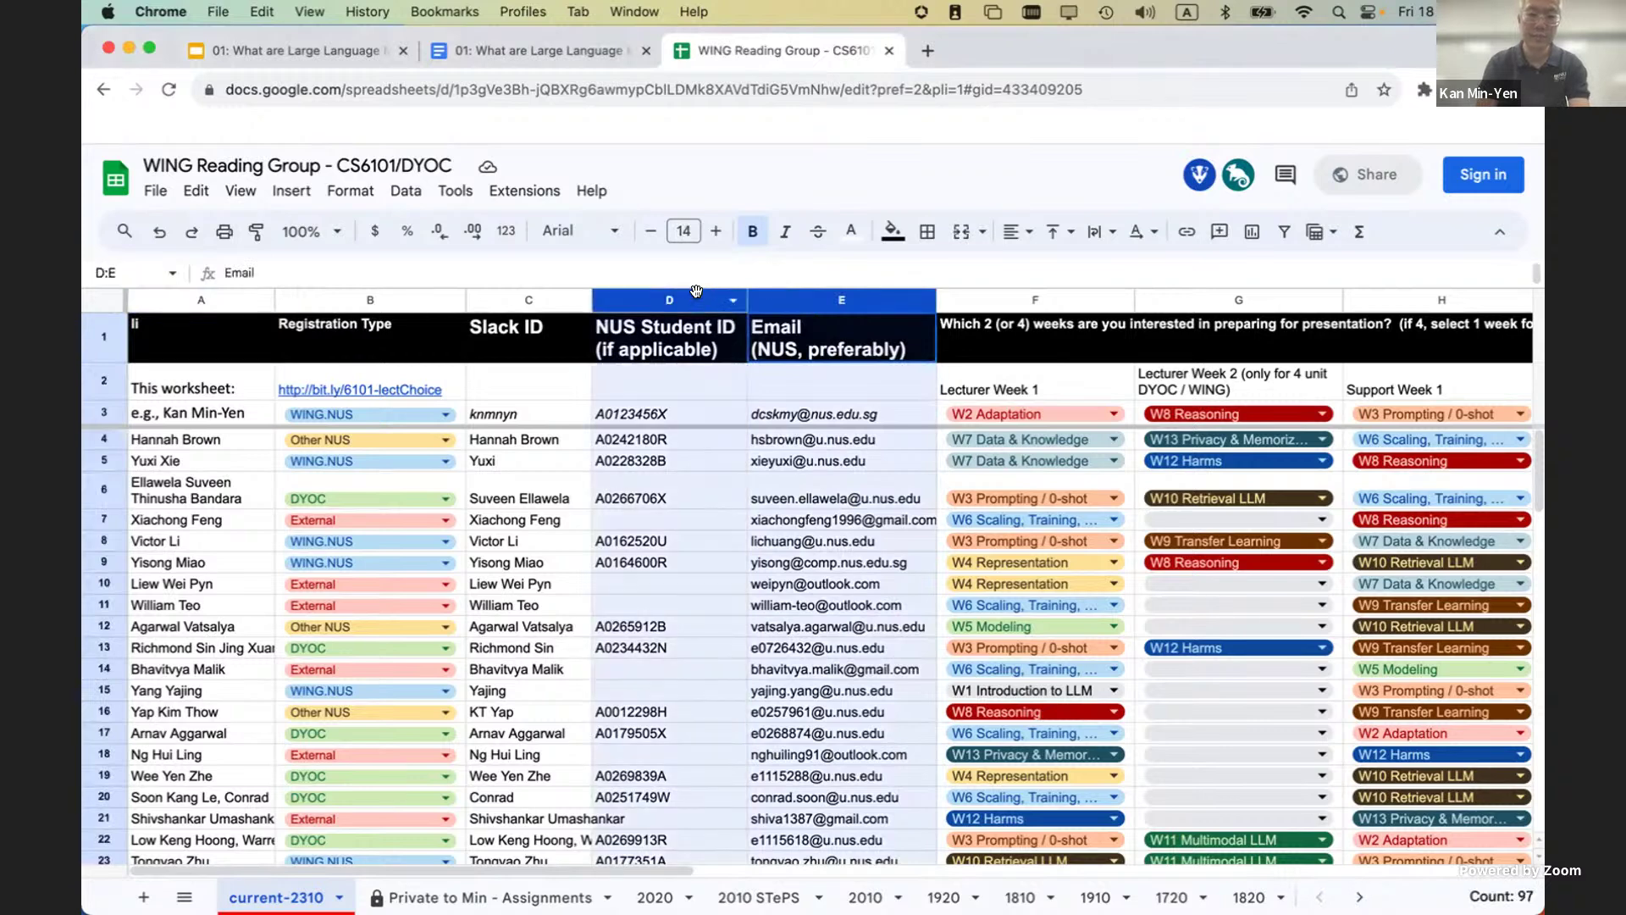
pyautogui.rightClick(699, 301)
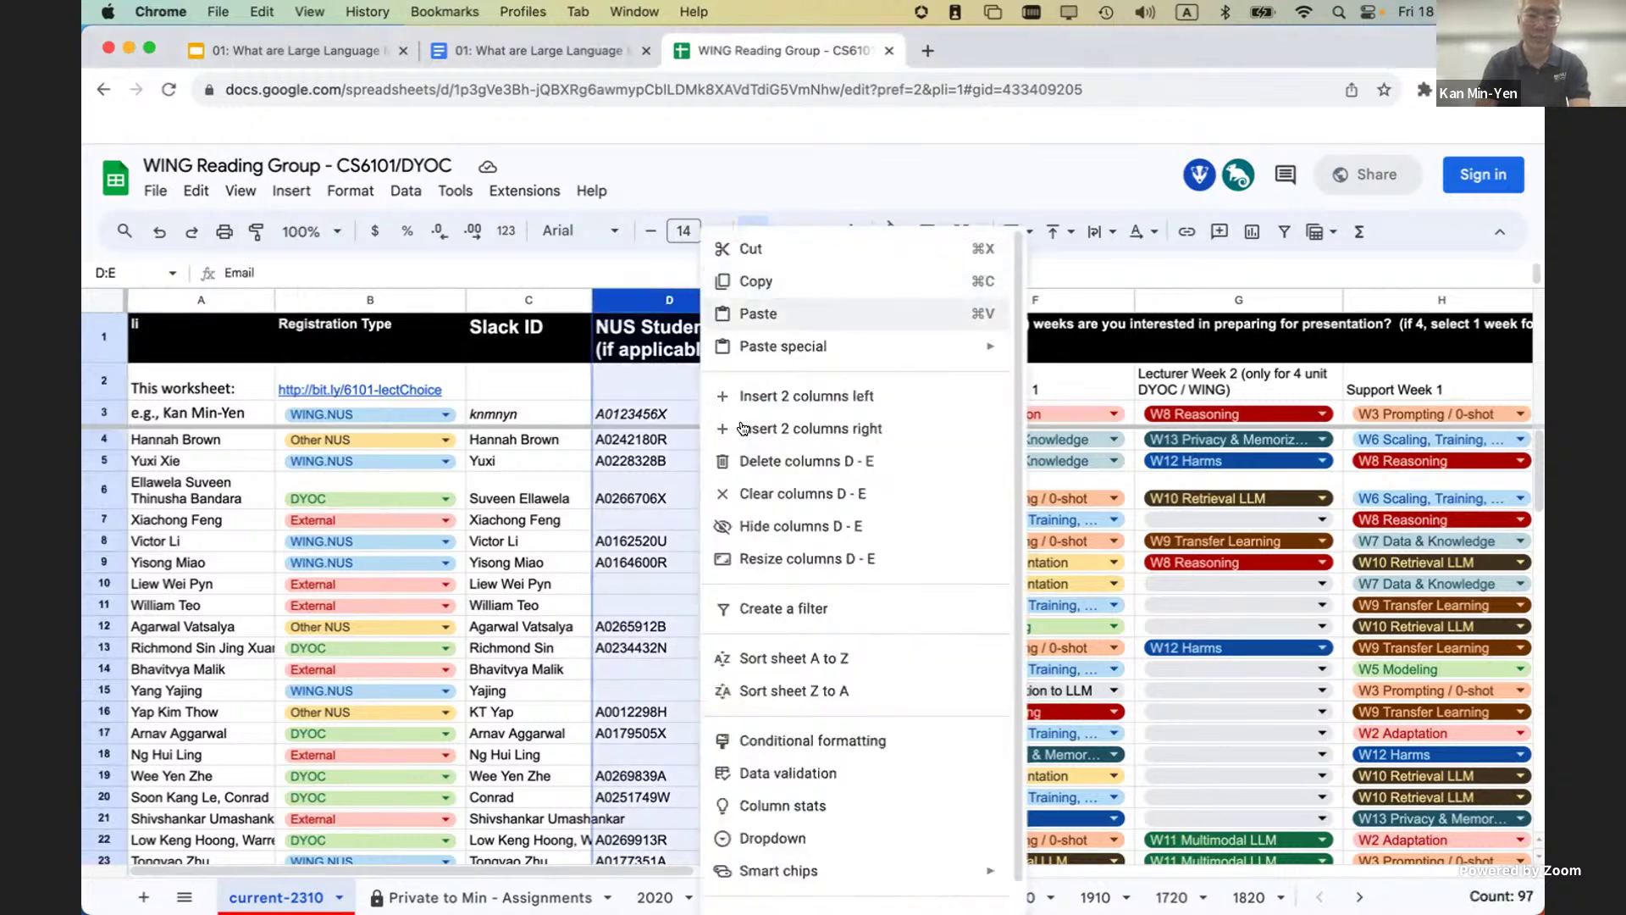
pyautogui.click(767, 523)
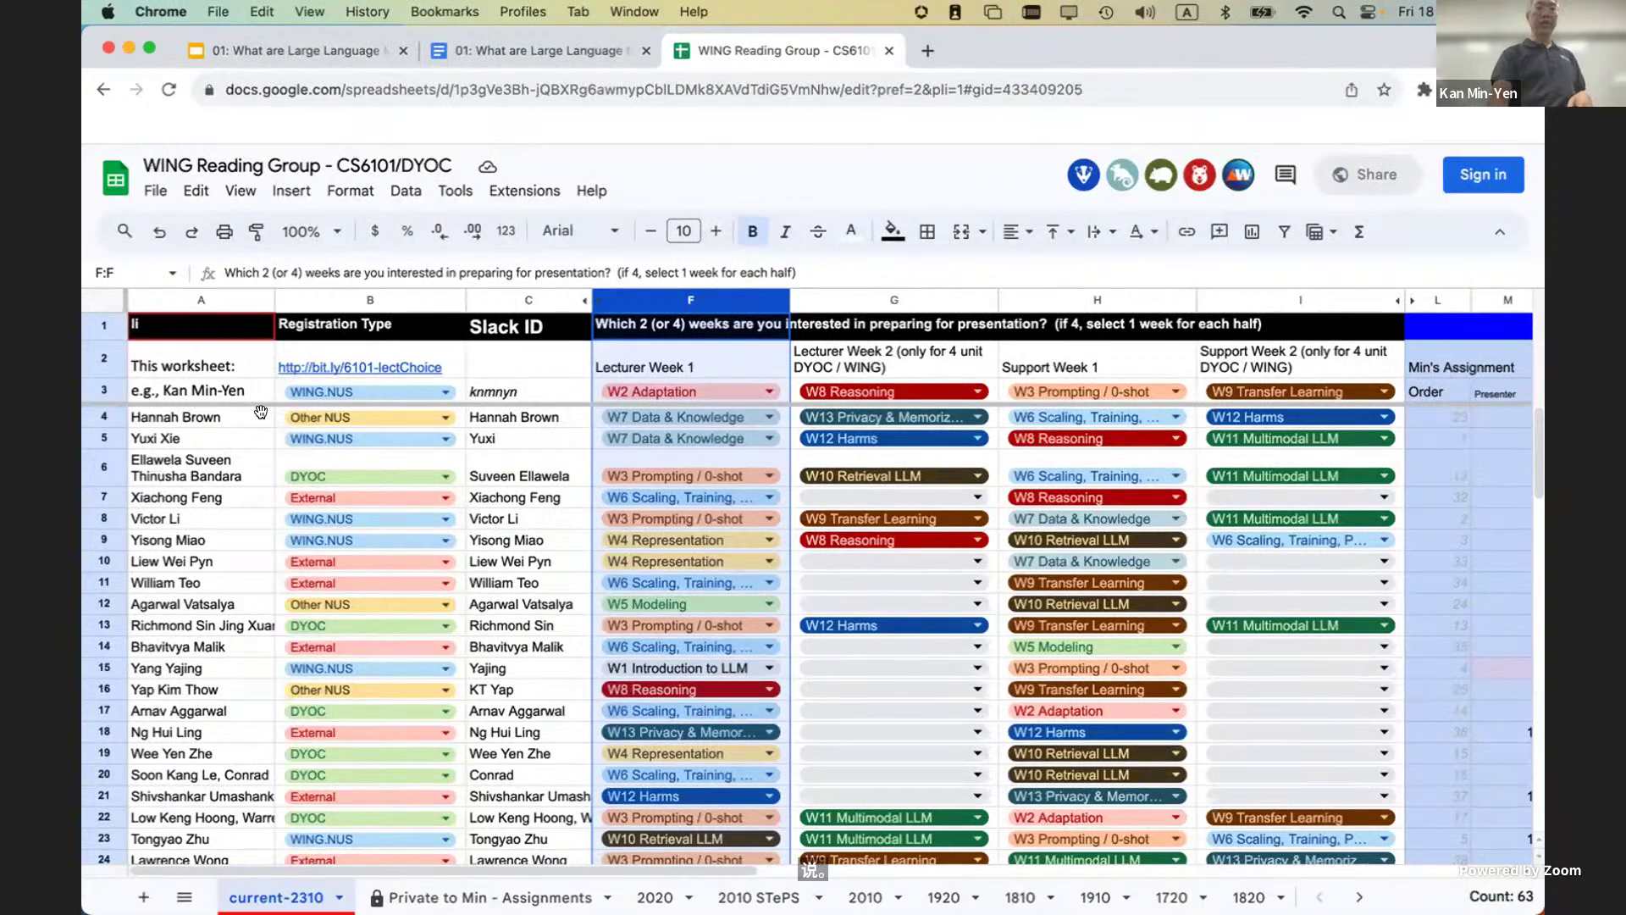
# Step: Examine the participants' registration types and their lecturer and support week choices in the current-2310 sheet
pyautogui.scroll(-3, 343, 661)
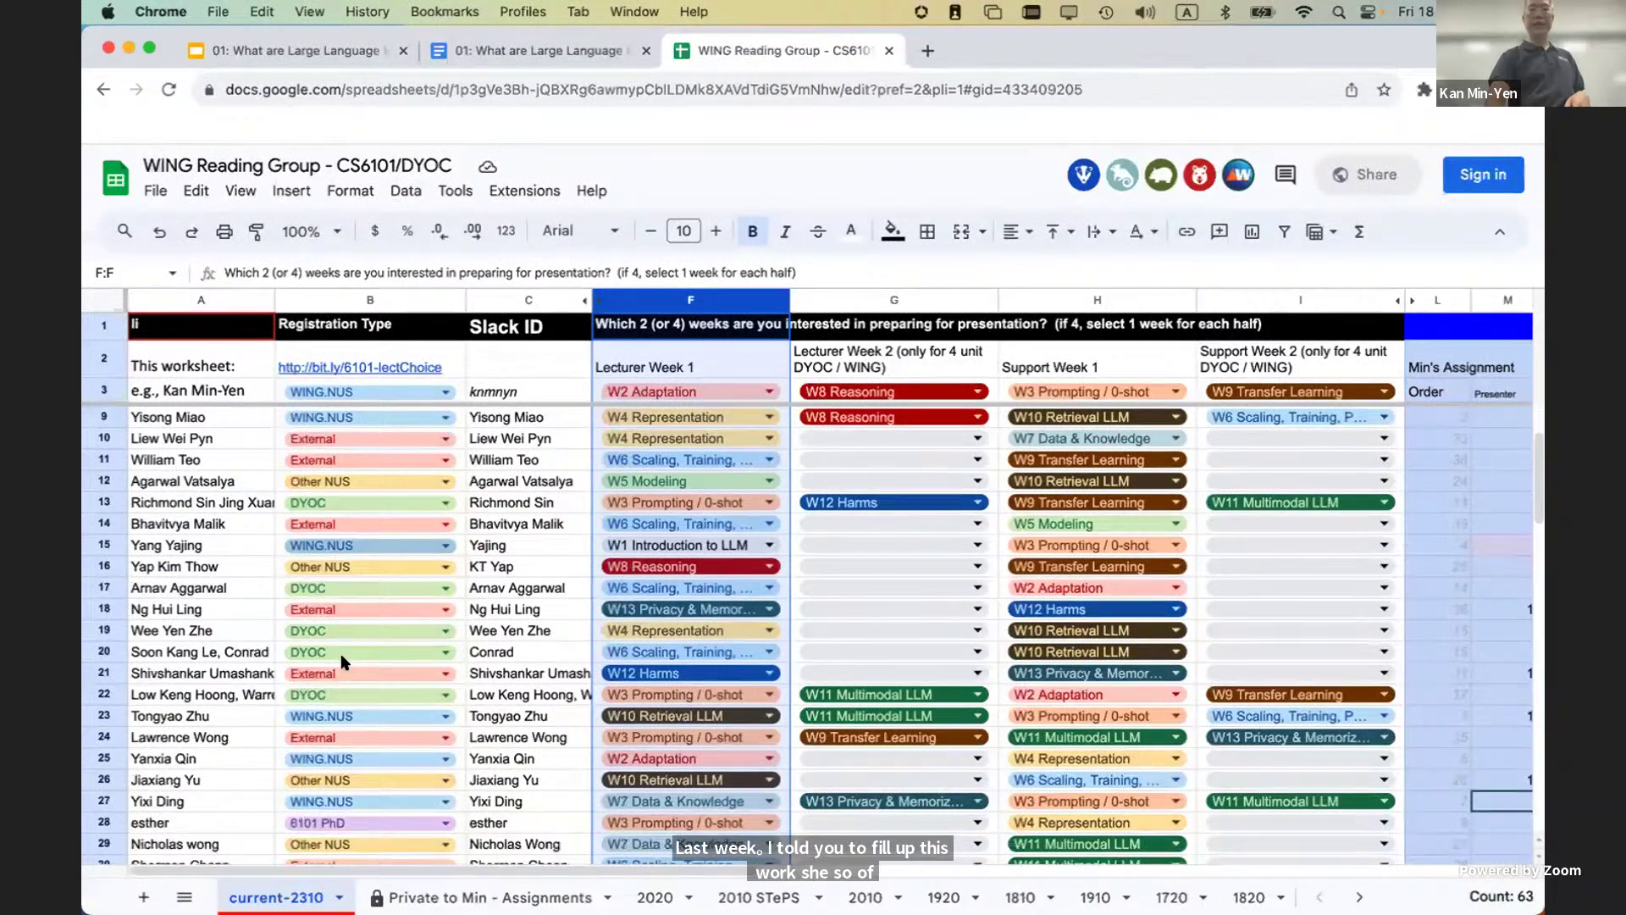
pyautogui.scroll(3, 343, 665)
pyautogui.hscroll(4, 343, 669)
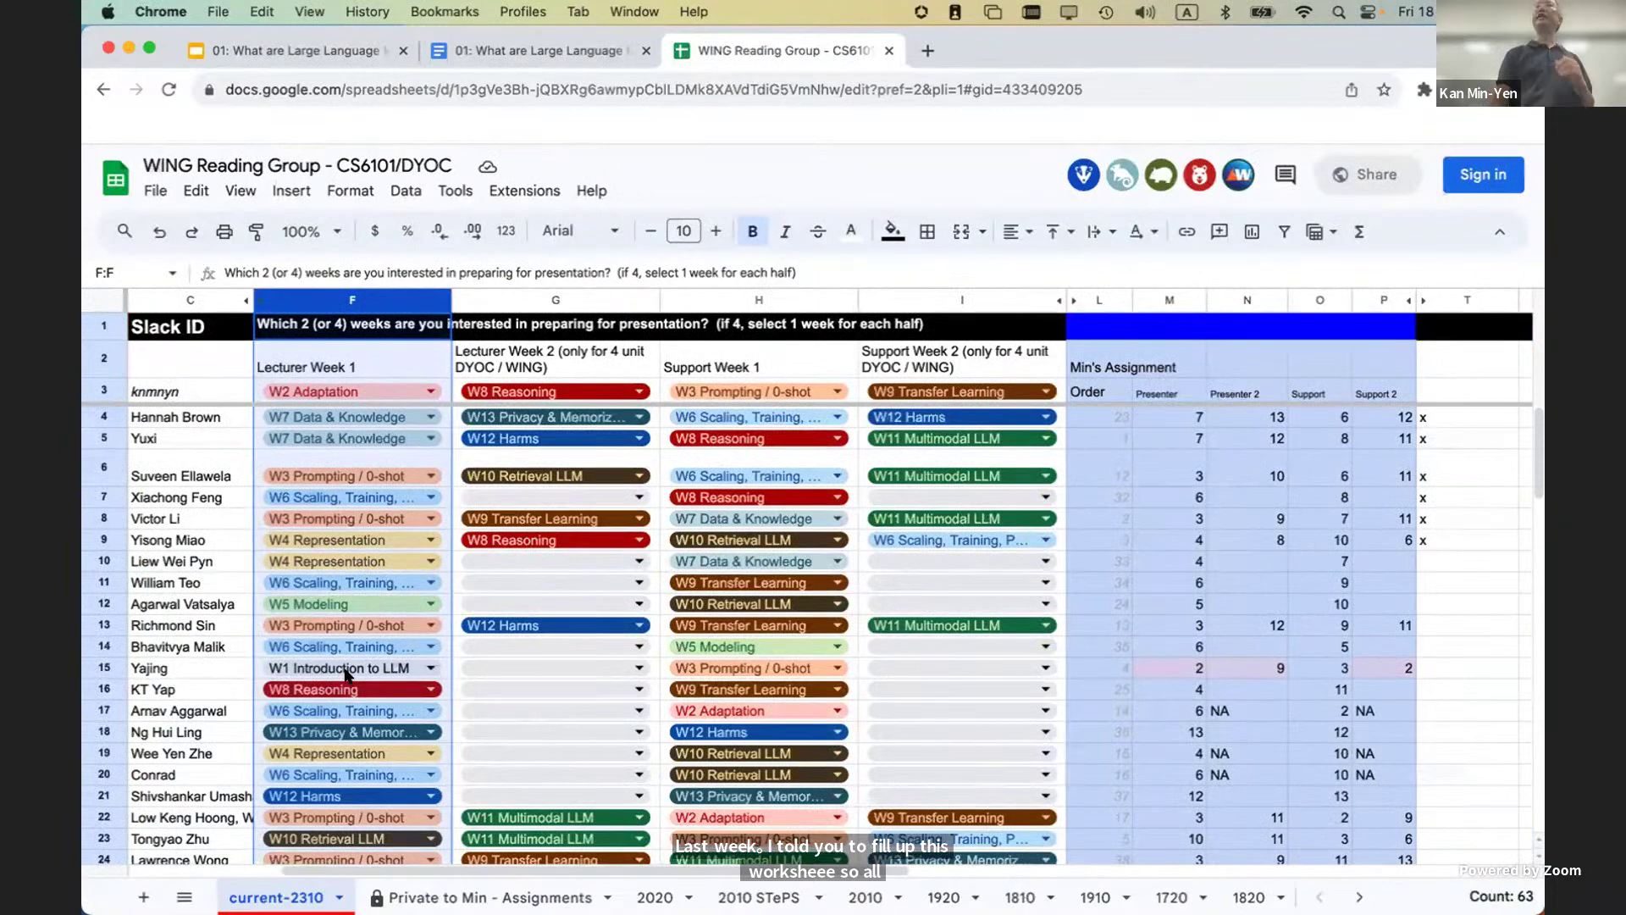
pyautogui.hscroll(-4, 346, 675)
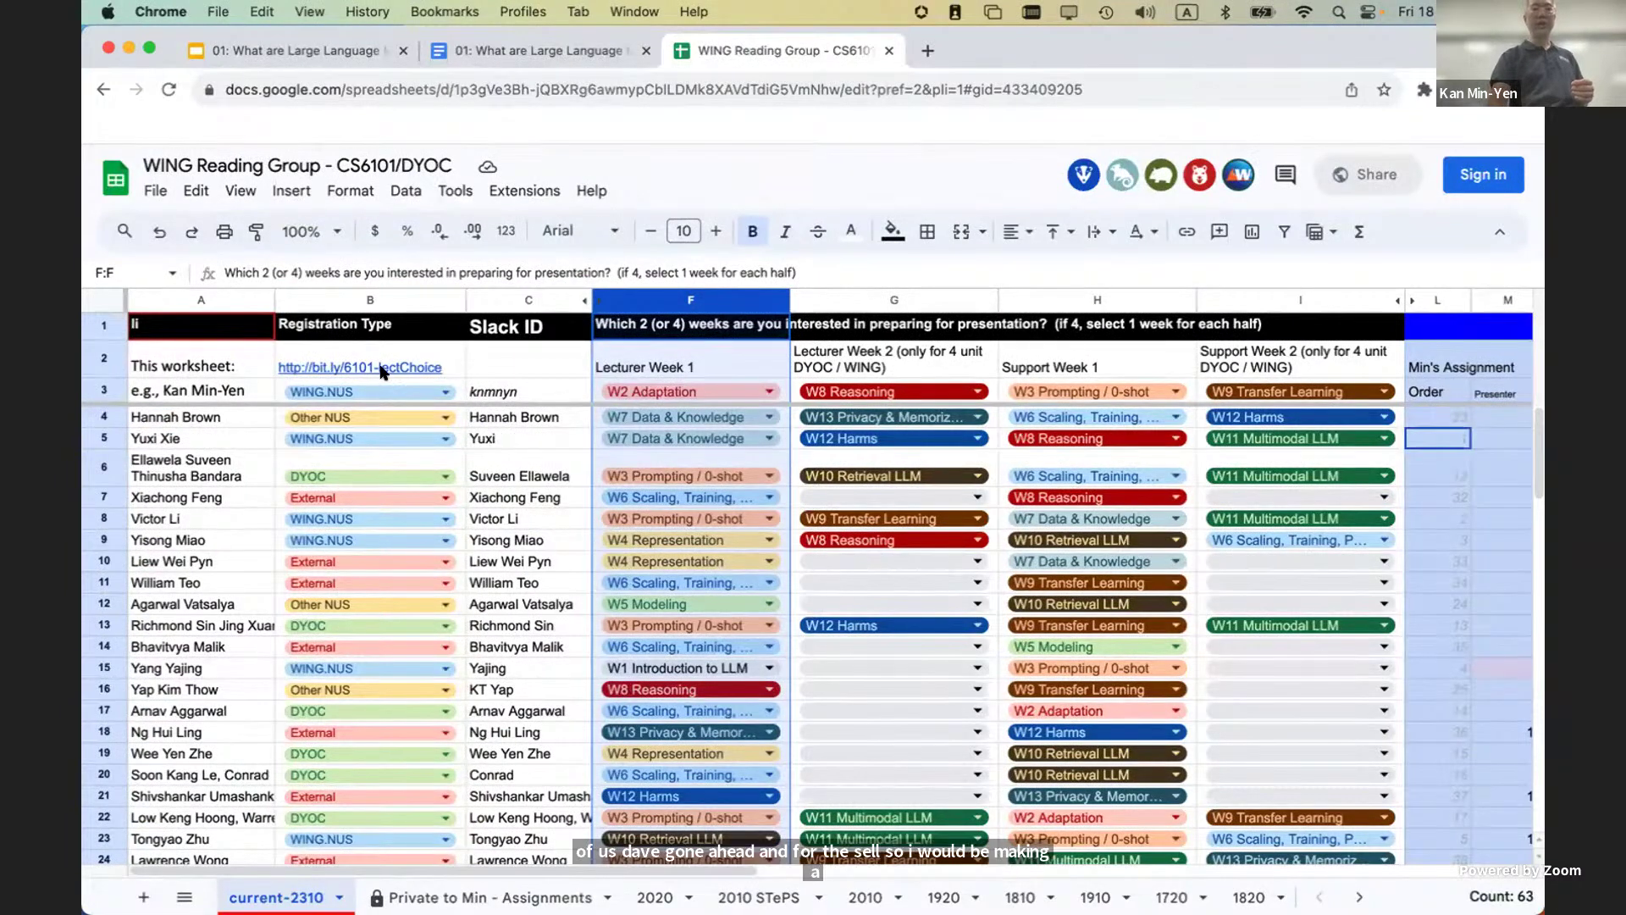
pyautogui.scroll(-6, 369, 802)
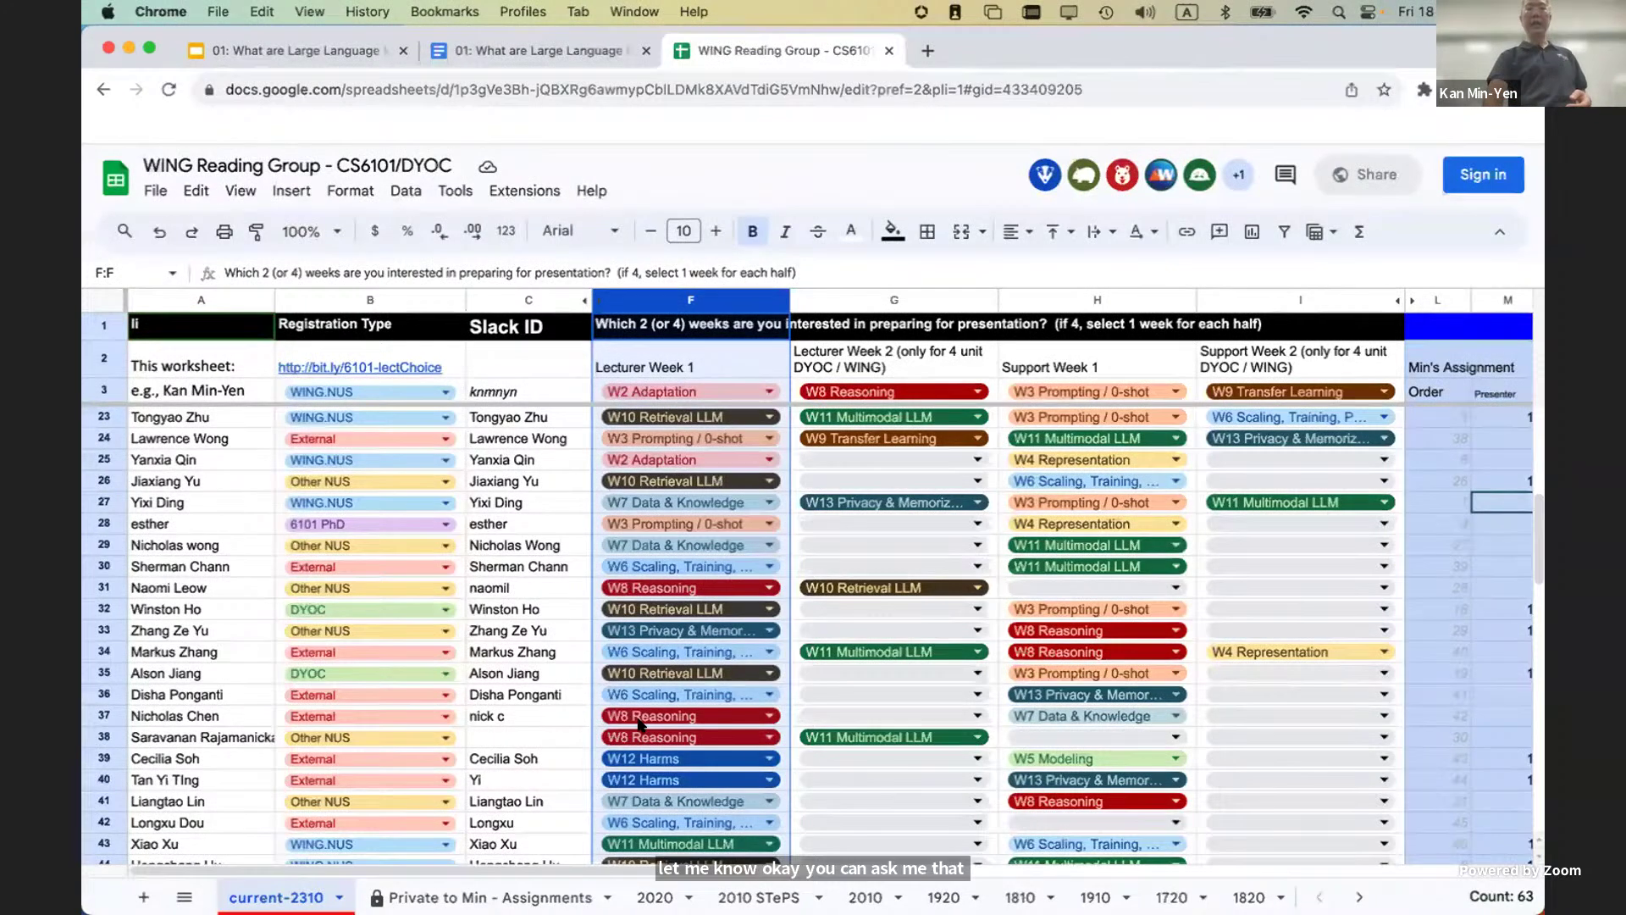
pyautogui.scroll(3, 644, 683)
pyautogui.hscroll(2, 645, 683)
pyautogui.scroll(4, 645, 683)
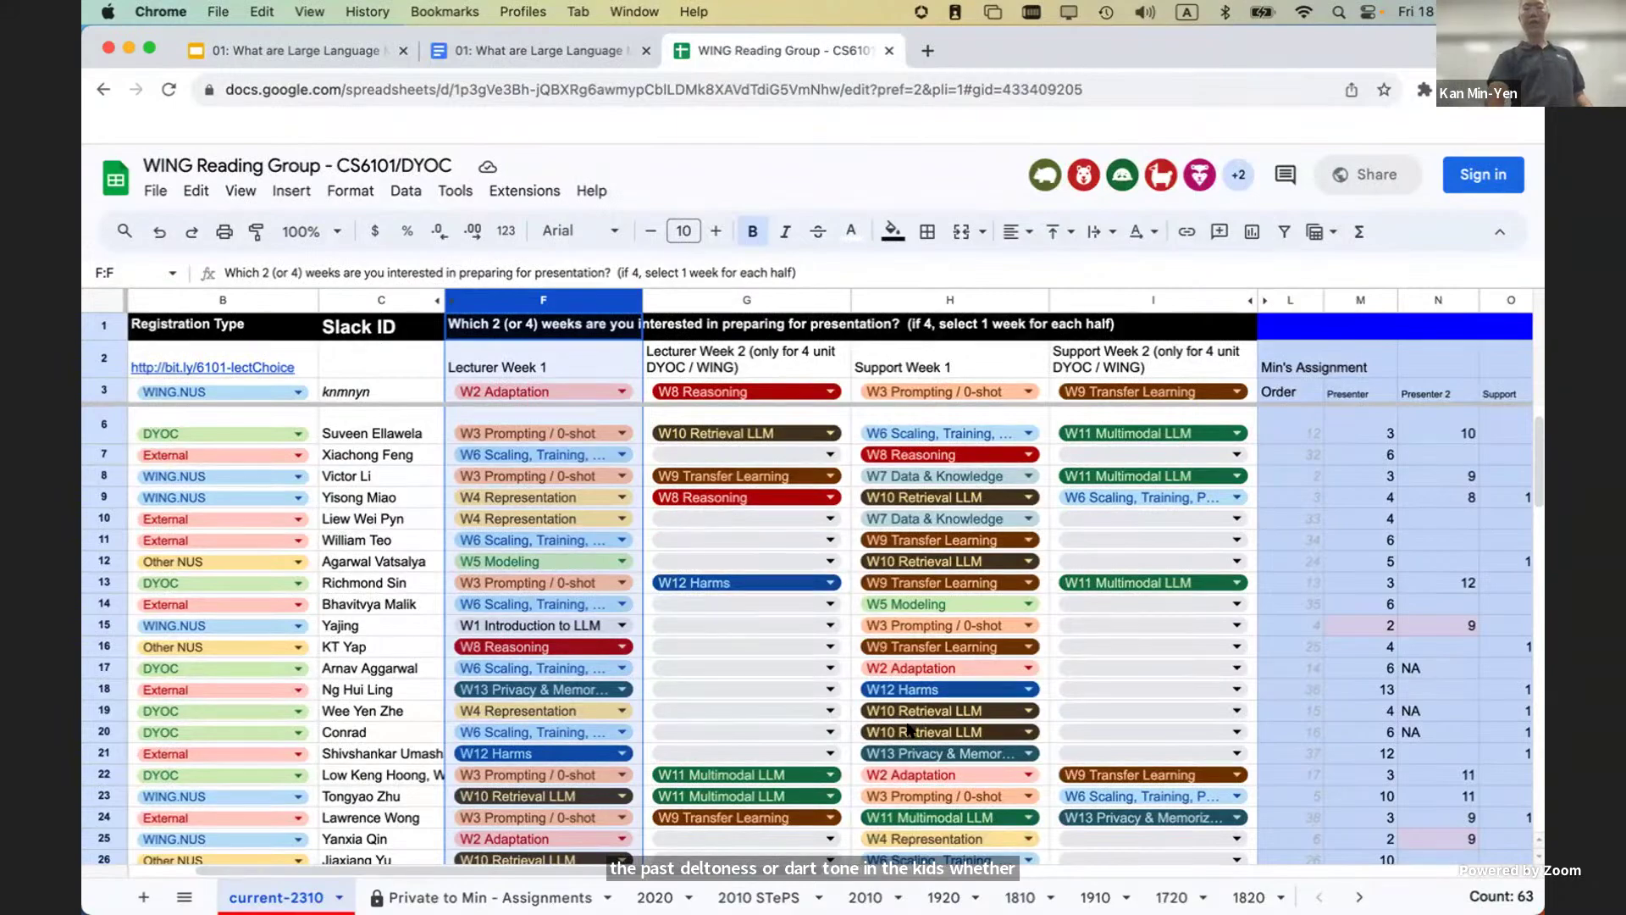
# Step: Examine the Presenter, Presenter 2, Support and Support 2 assignment columns and the x marks in column T
pyautogui.scroll(-2, 909, 730)
pyautogui.hscroll(5, 909, 731)
pyautogui.hscroll(-6, 908, 730)
pyautogui.hscroll(3, 909, 728)
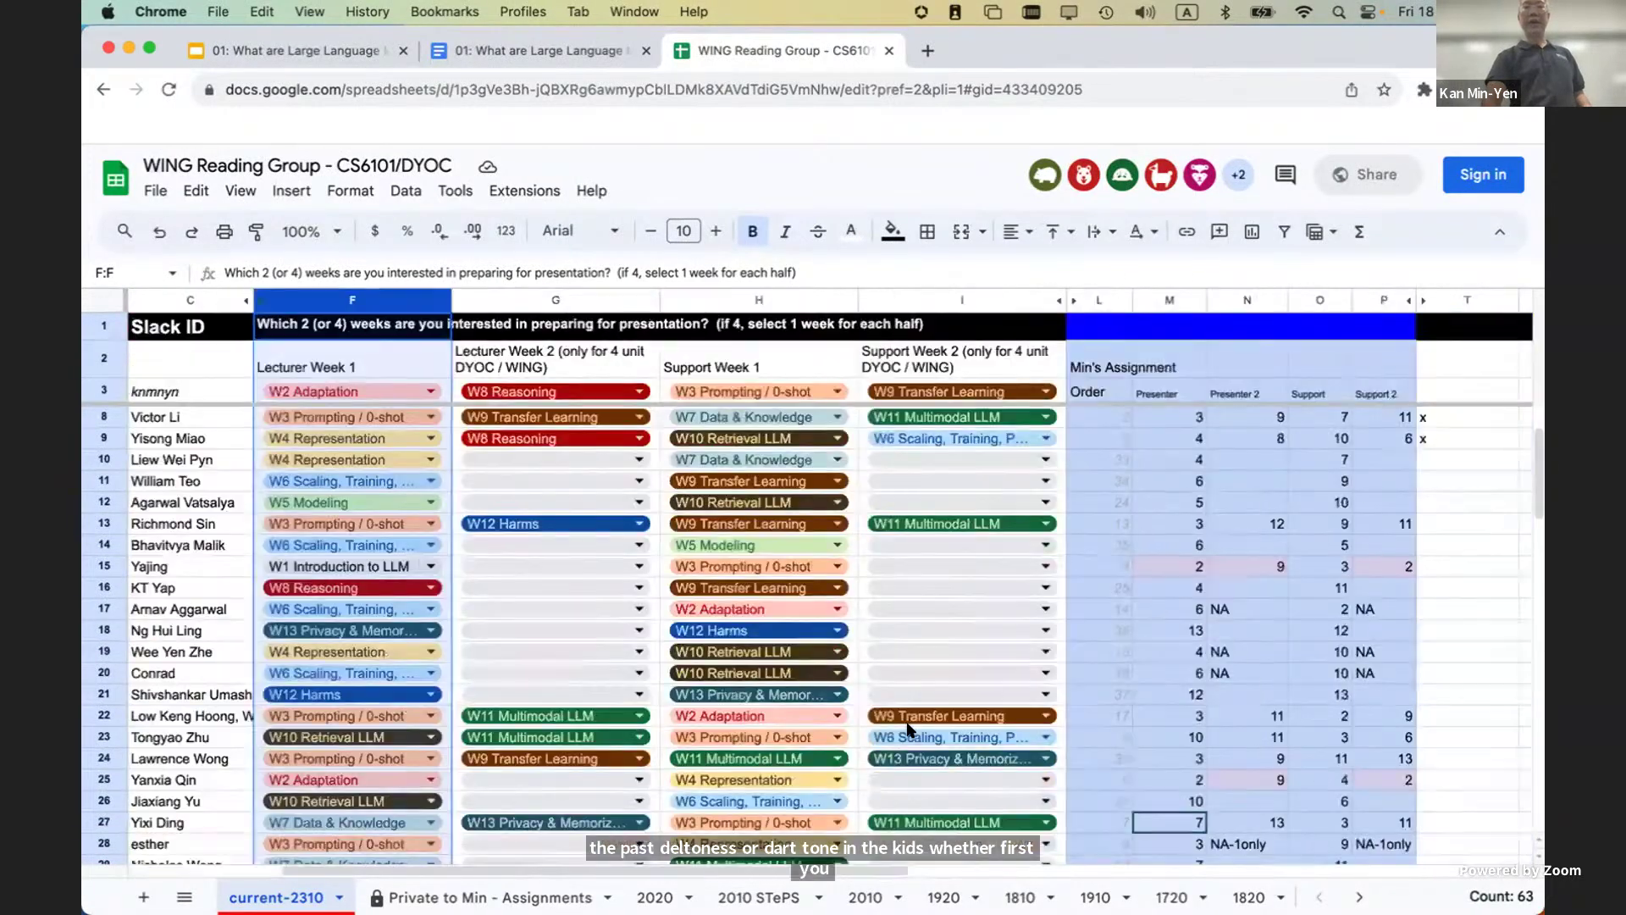
pyautogui.hscroll(4, 1259, 510)
pyautogui.hscroll(2, 1258, 510)
pyautogui.hscroll(-6, 1259, 510)
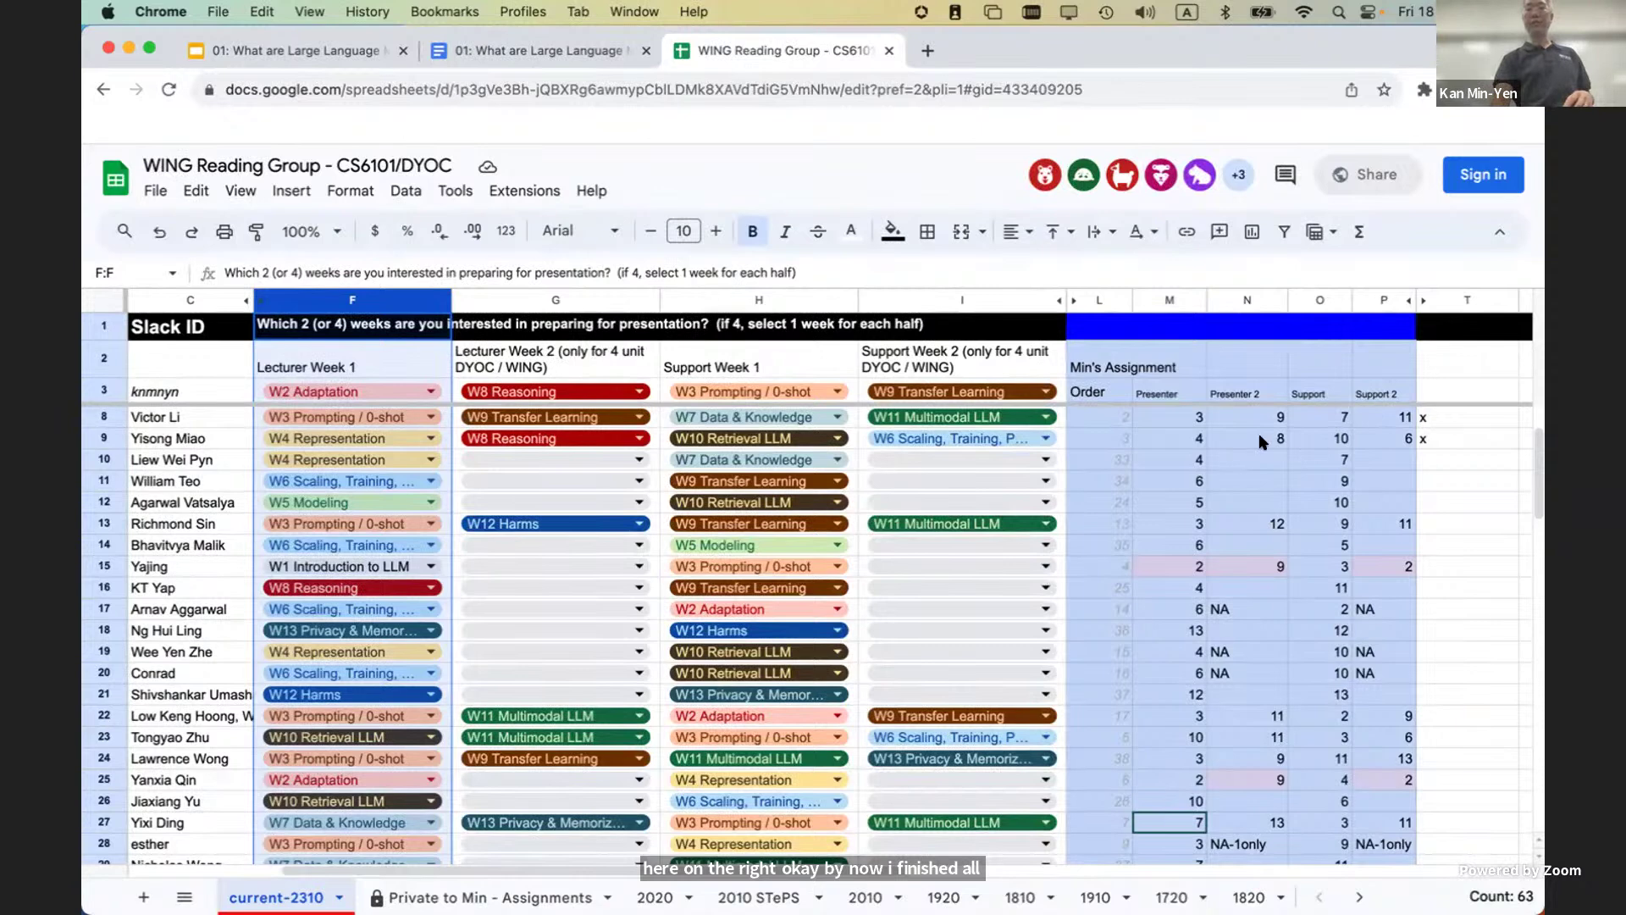
pyautogui.click(1188, 390)
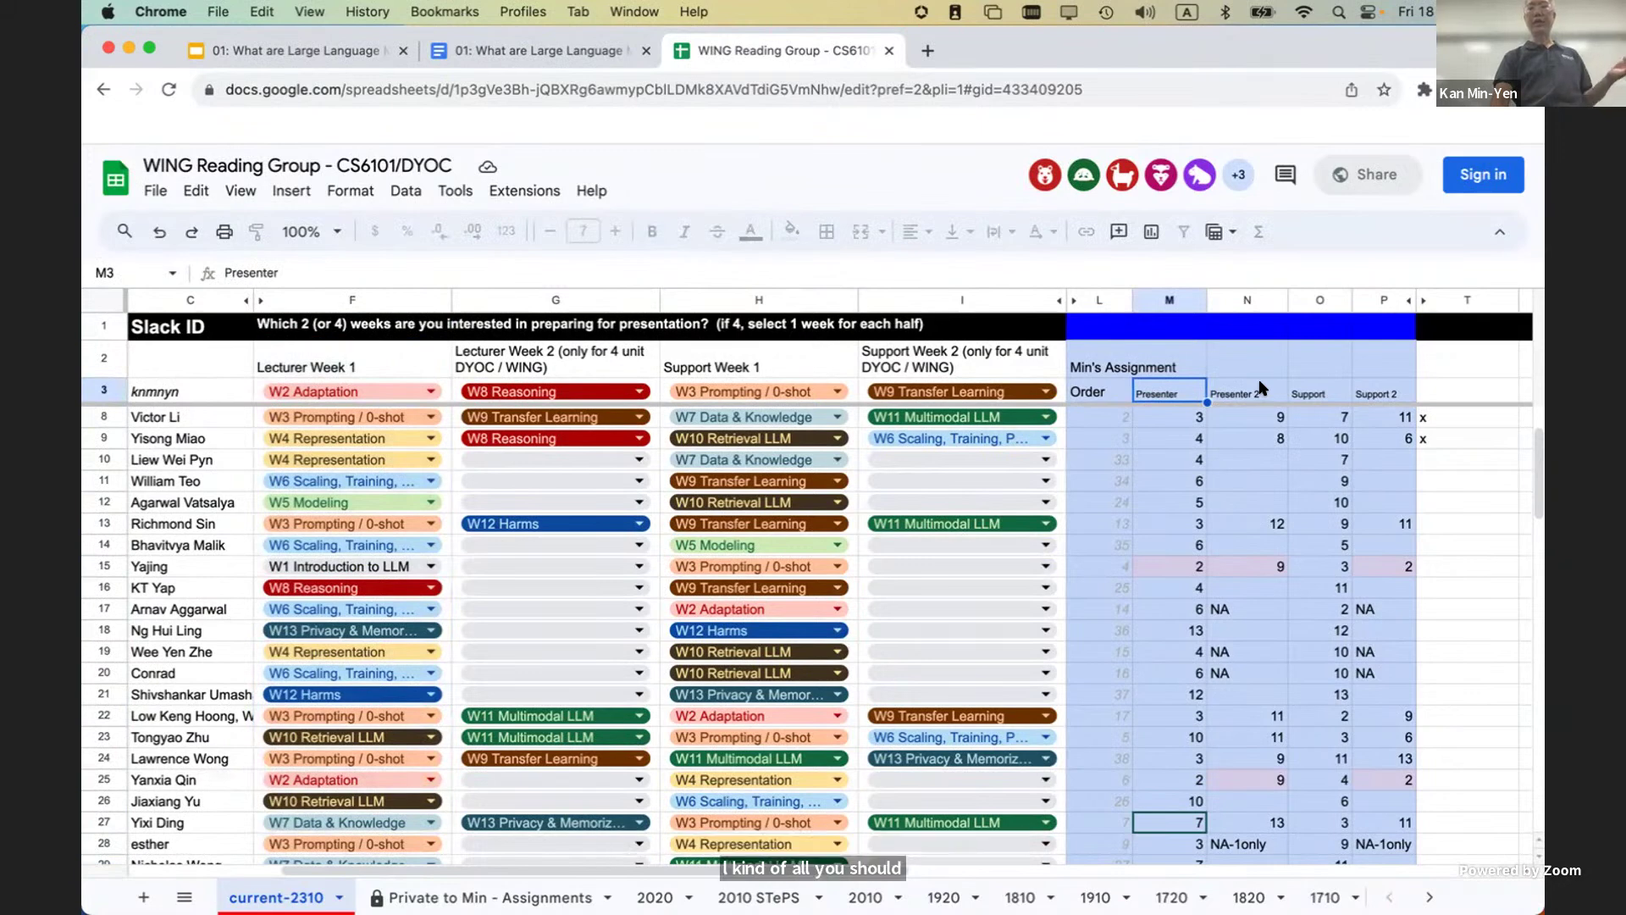
pyautogui.click(1261, 390)
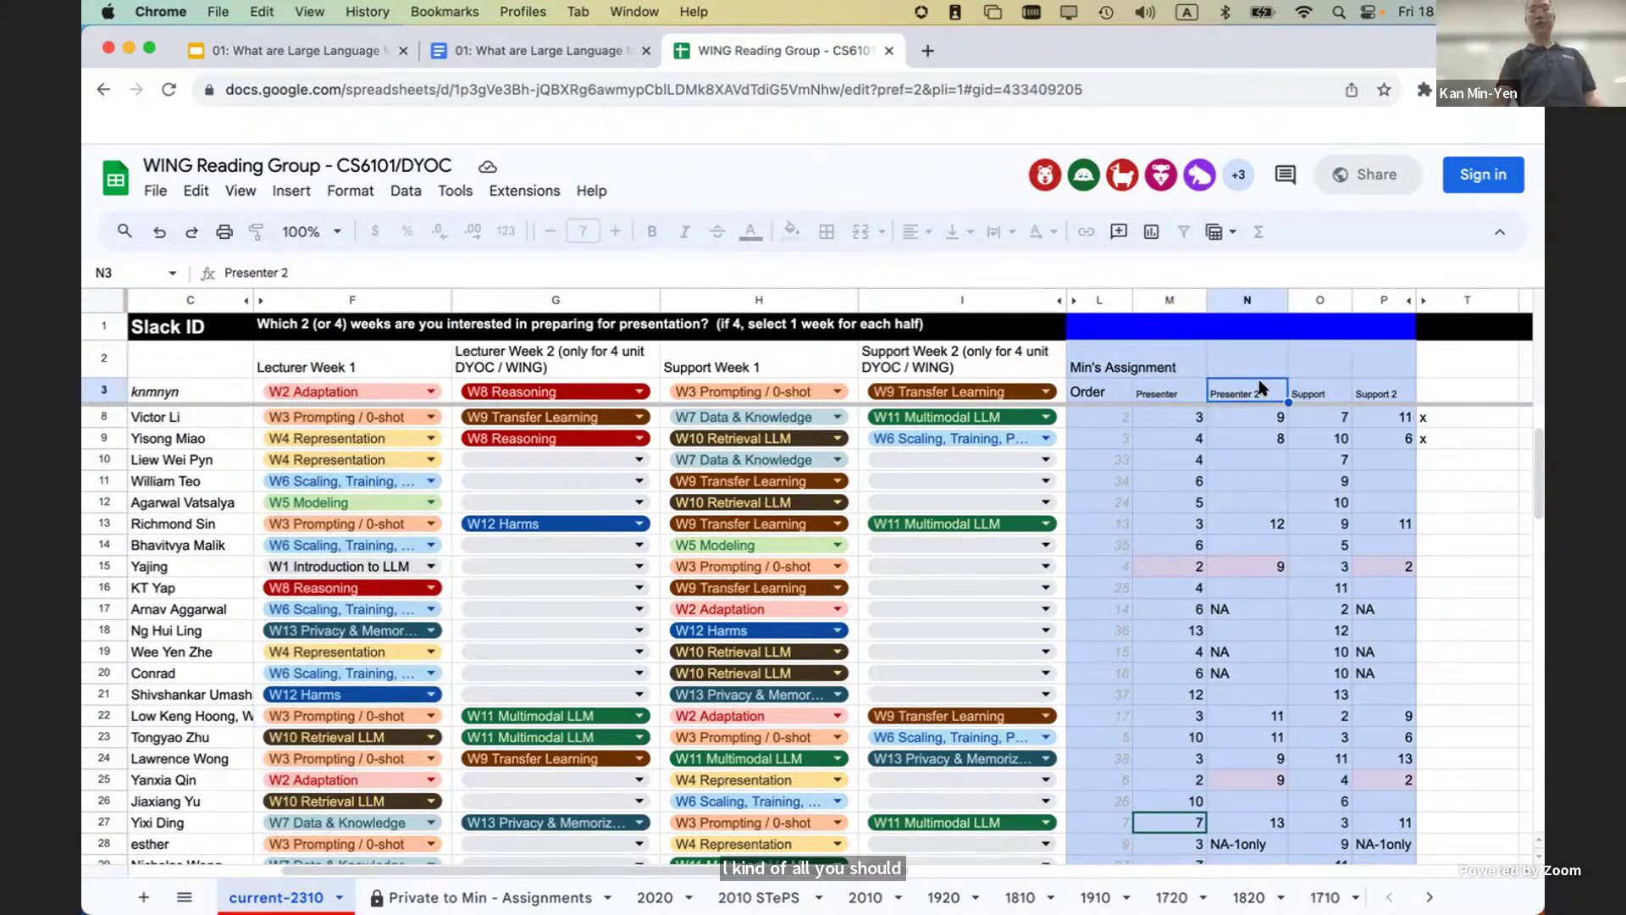
pyautogui.click(1335, 394)
pyautogui.click(1376, 386)
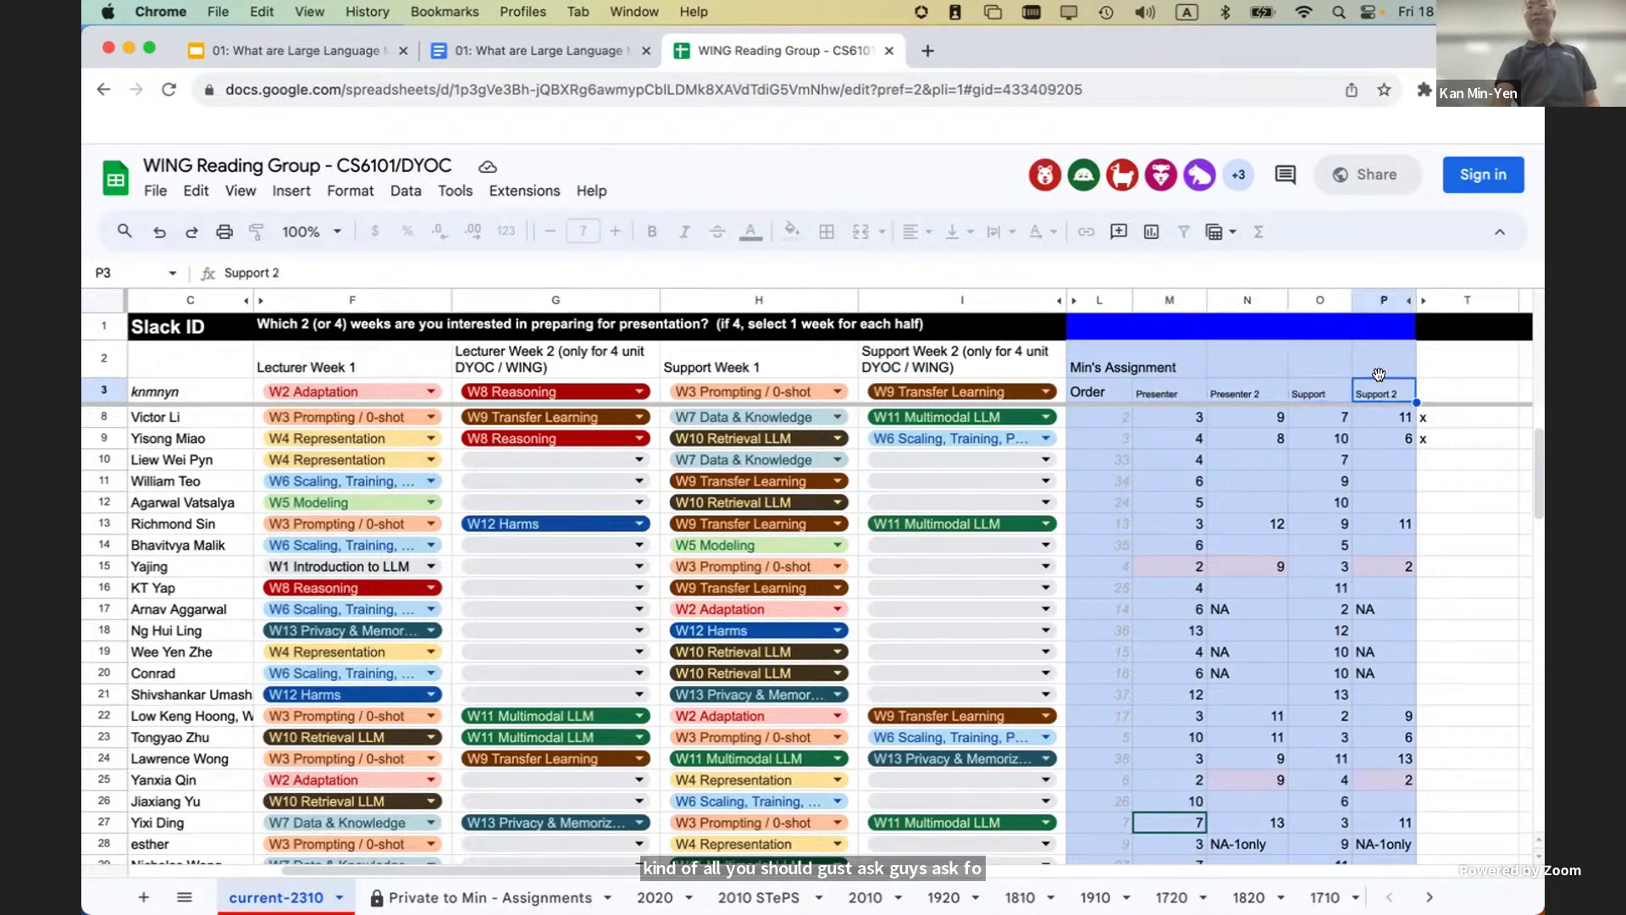
pyautogui.click(1422, 436)
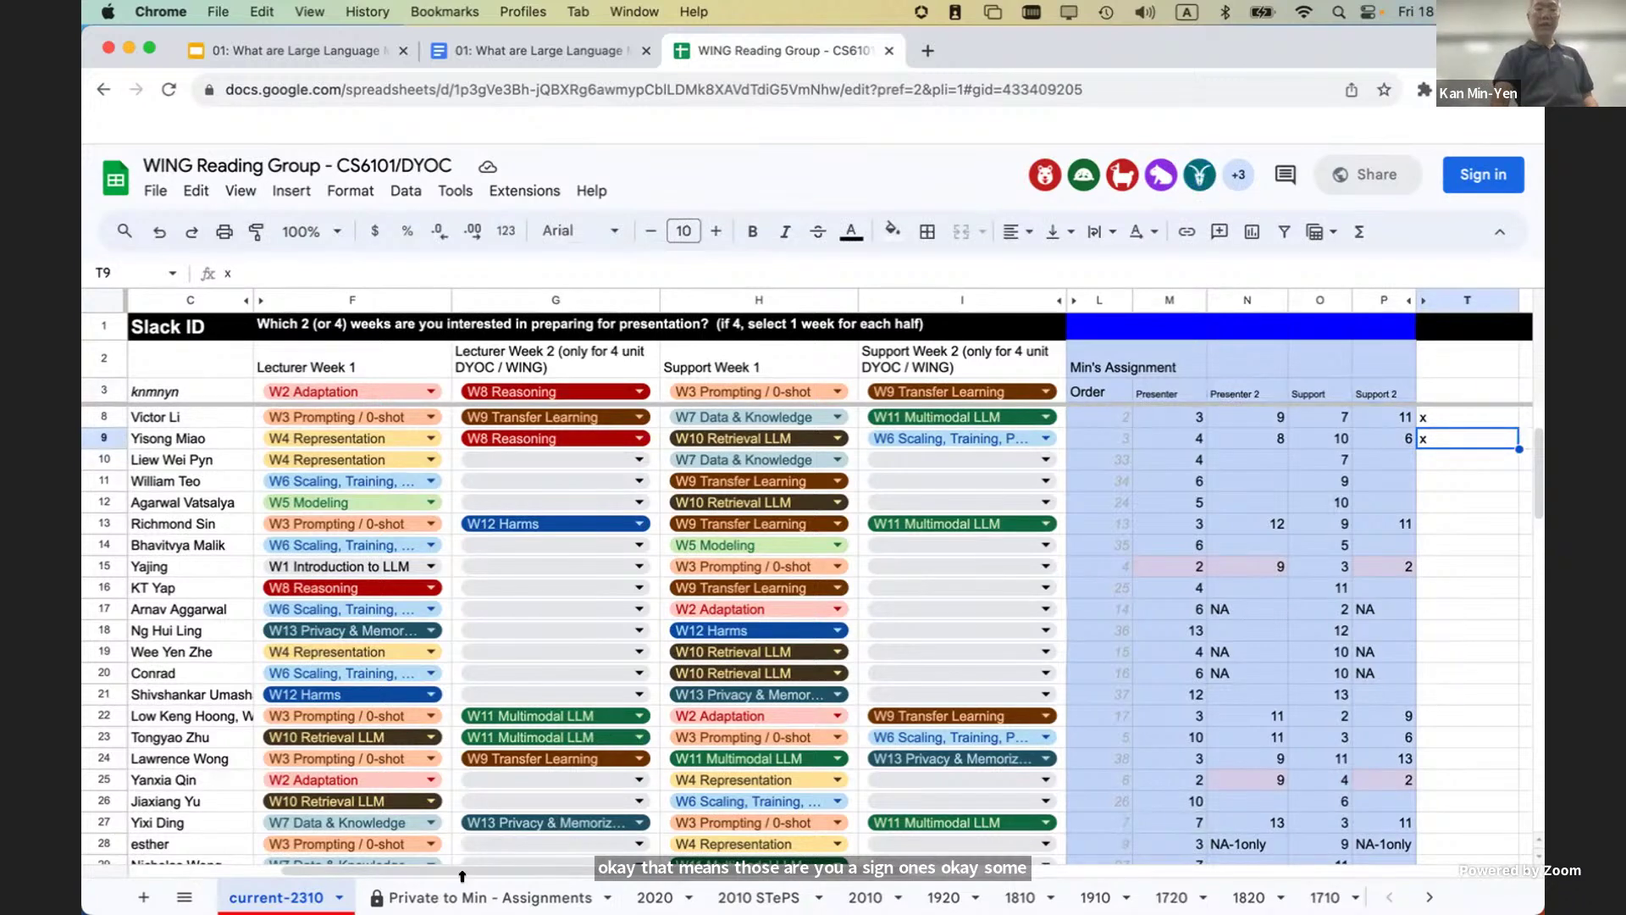
# Step: Open the private Assignments sheet and check the presenter counts for Modeling, Scaling Up and Adaptation, plus Adaptation's date
pyautogui.click(405, 898)
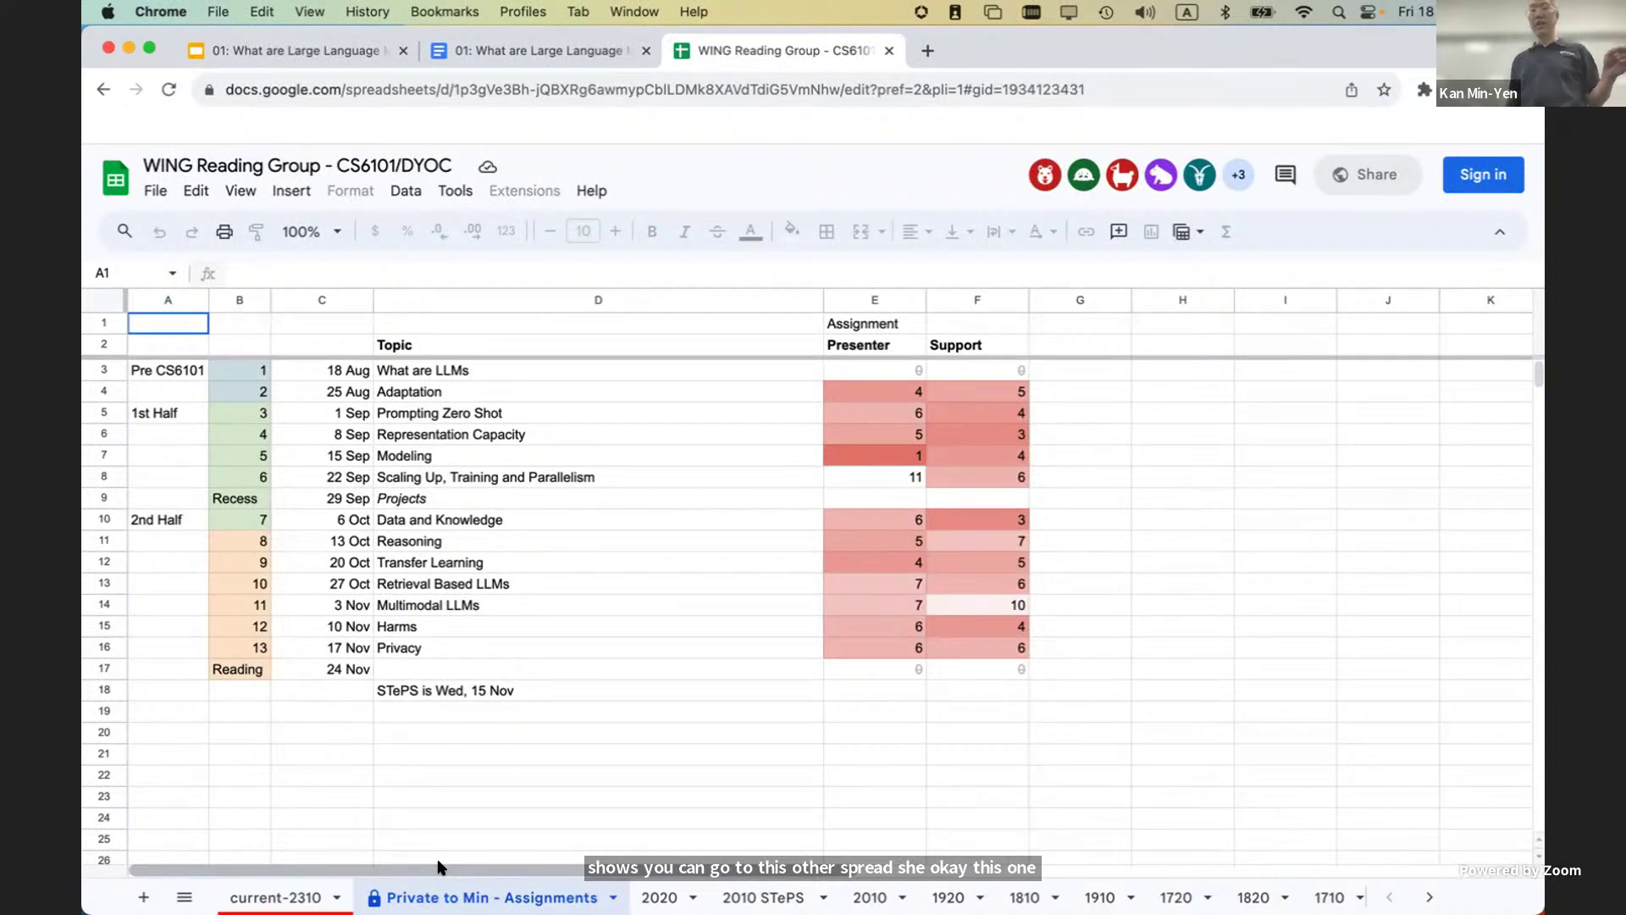
pyautogui.click(839, 449)
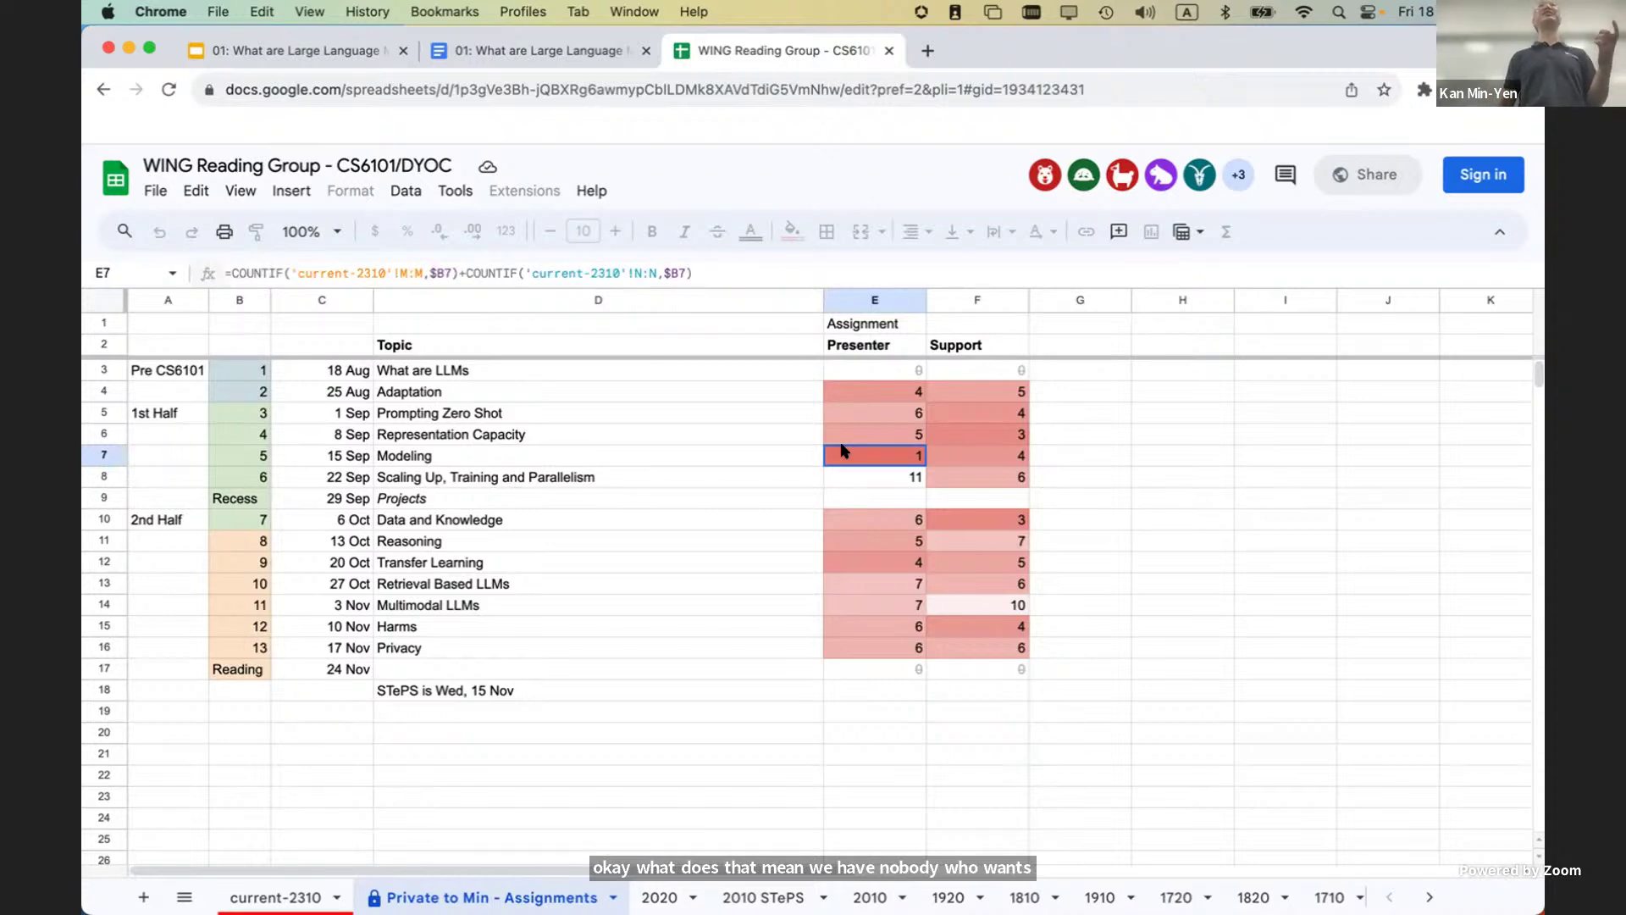
pyautogui.click(843, 479)
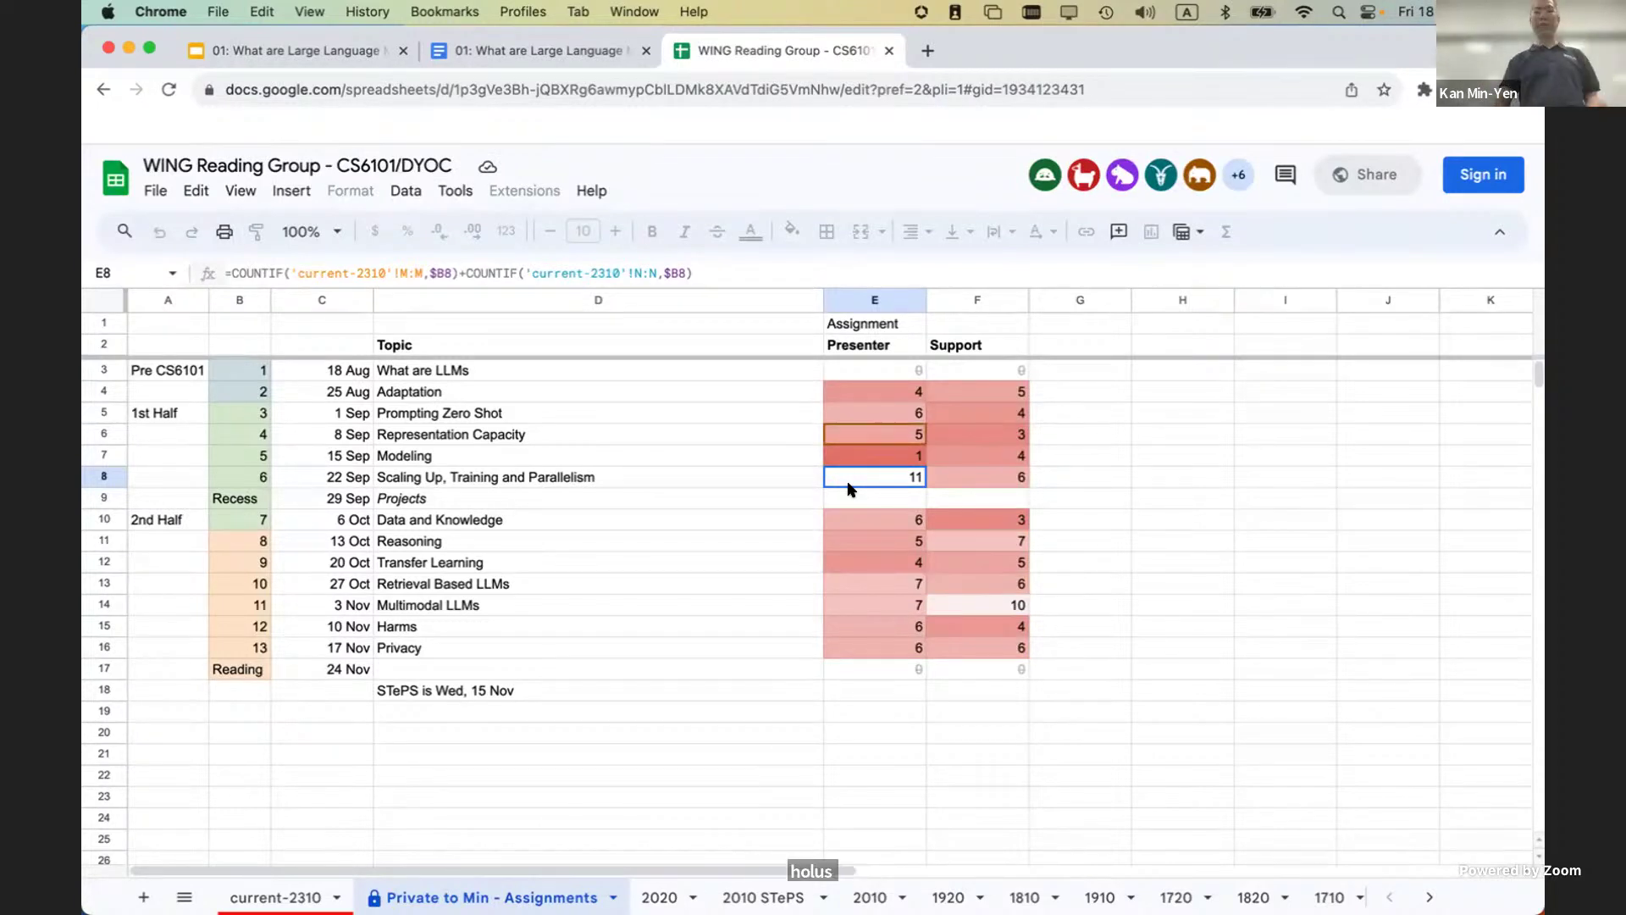
pyautogui.click(895, 395)
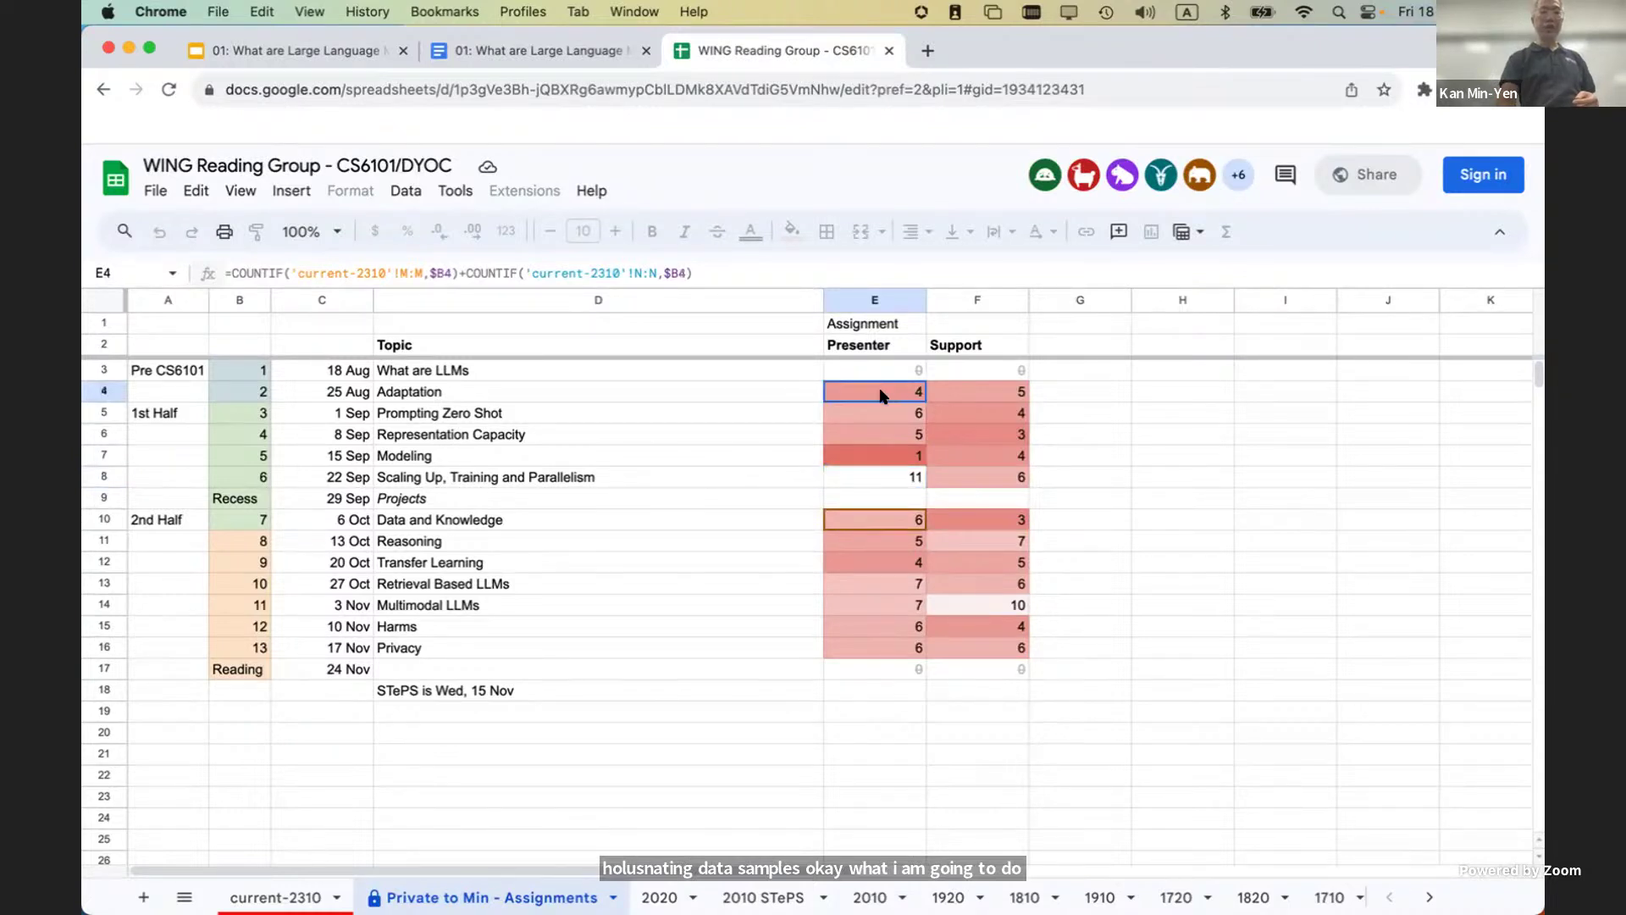
pyautogui.click(329, 396)
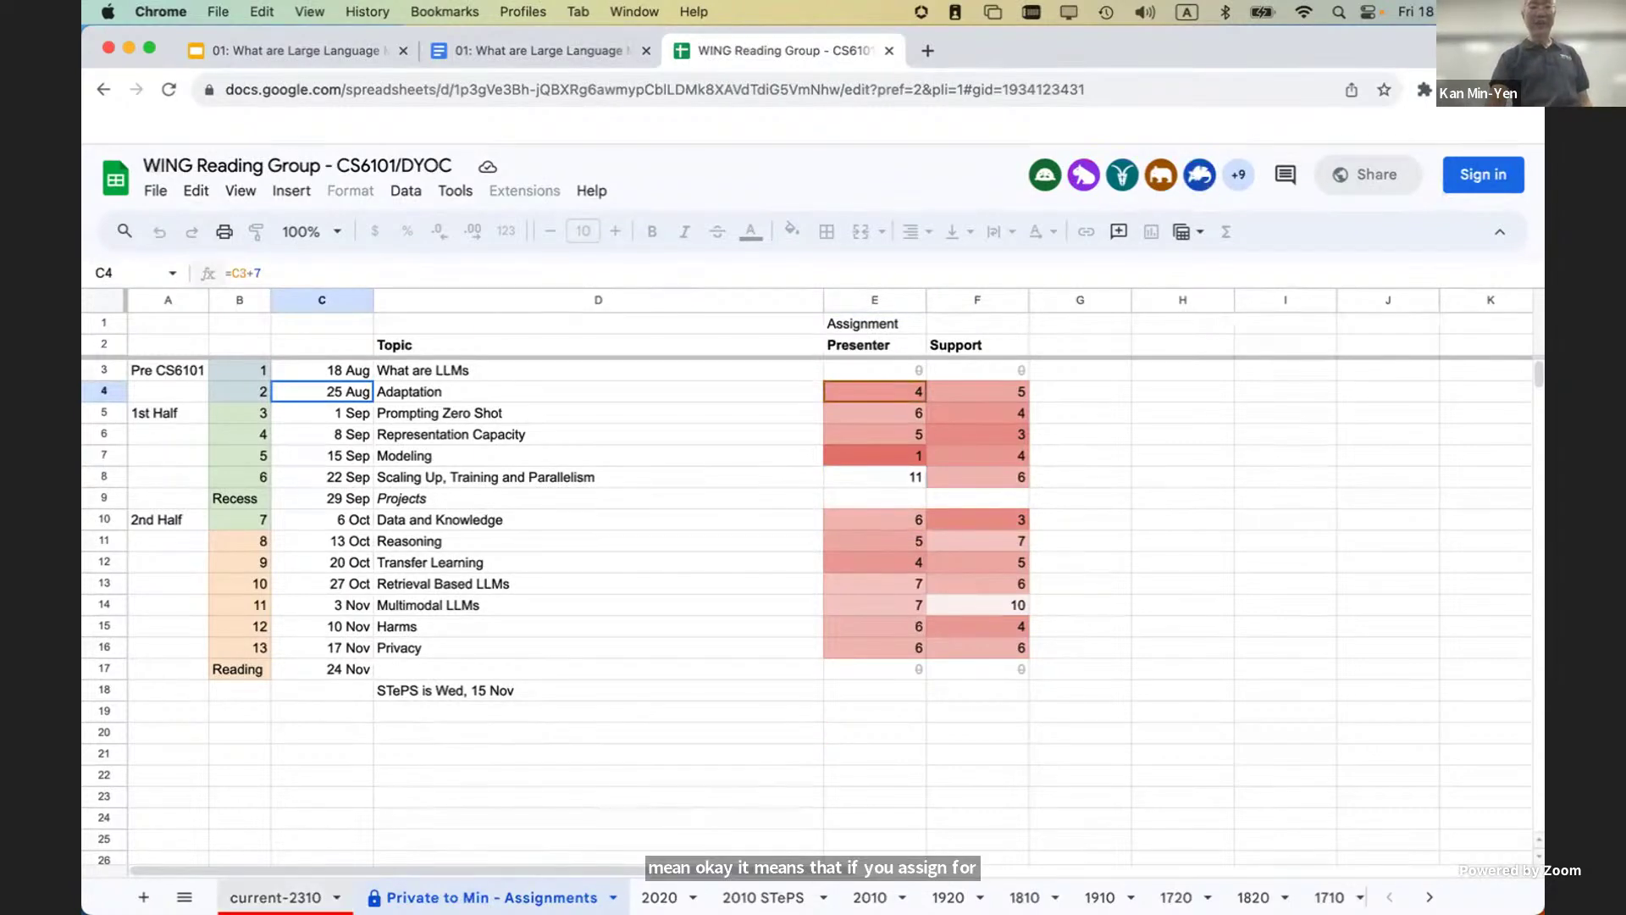
# Step: Return to the current-2310 sheet and check the Presenter and Presenter 2 assignments in highlighted row 15
pyautogui.click(275, 897)
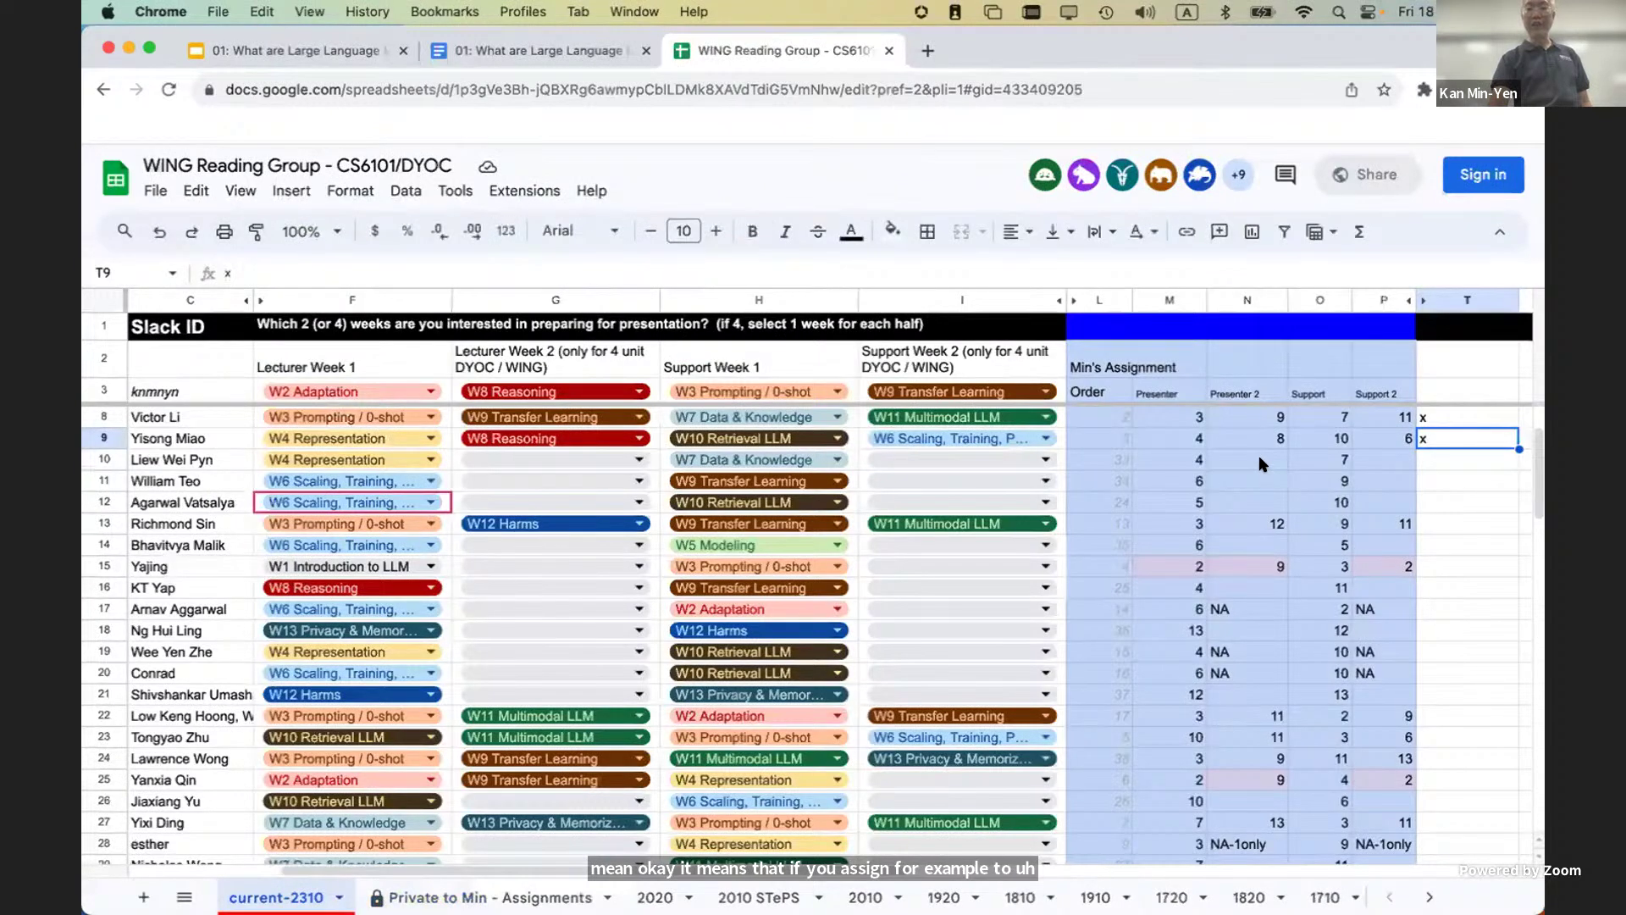
pyautogui.click(1154, 574)
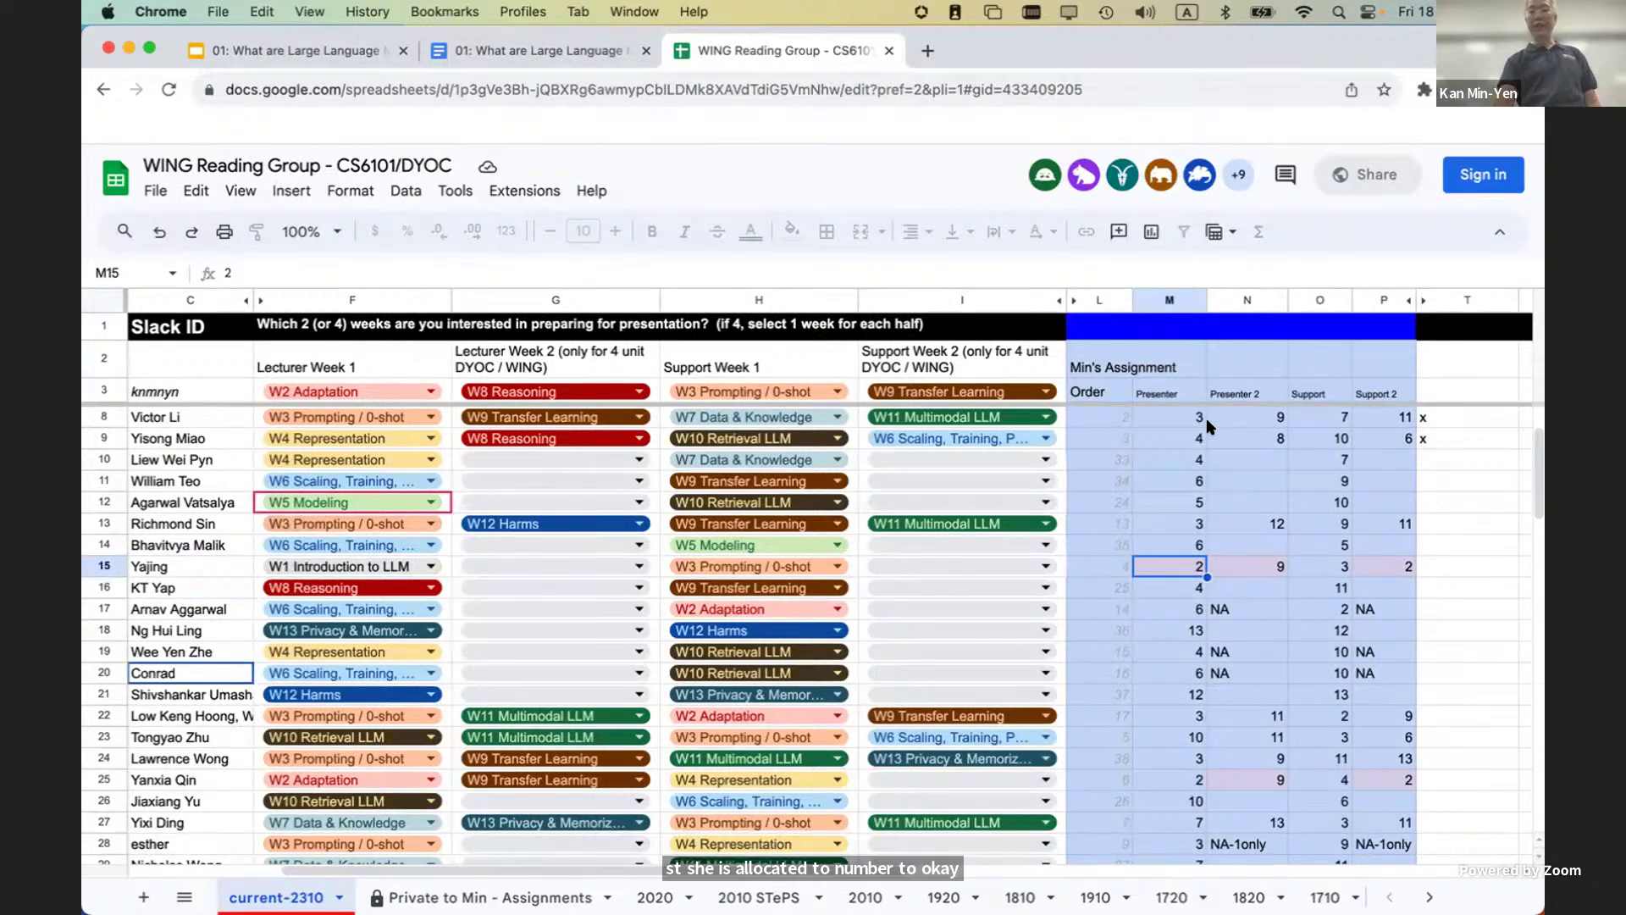
pyautogui.click(1247, 571)
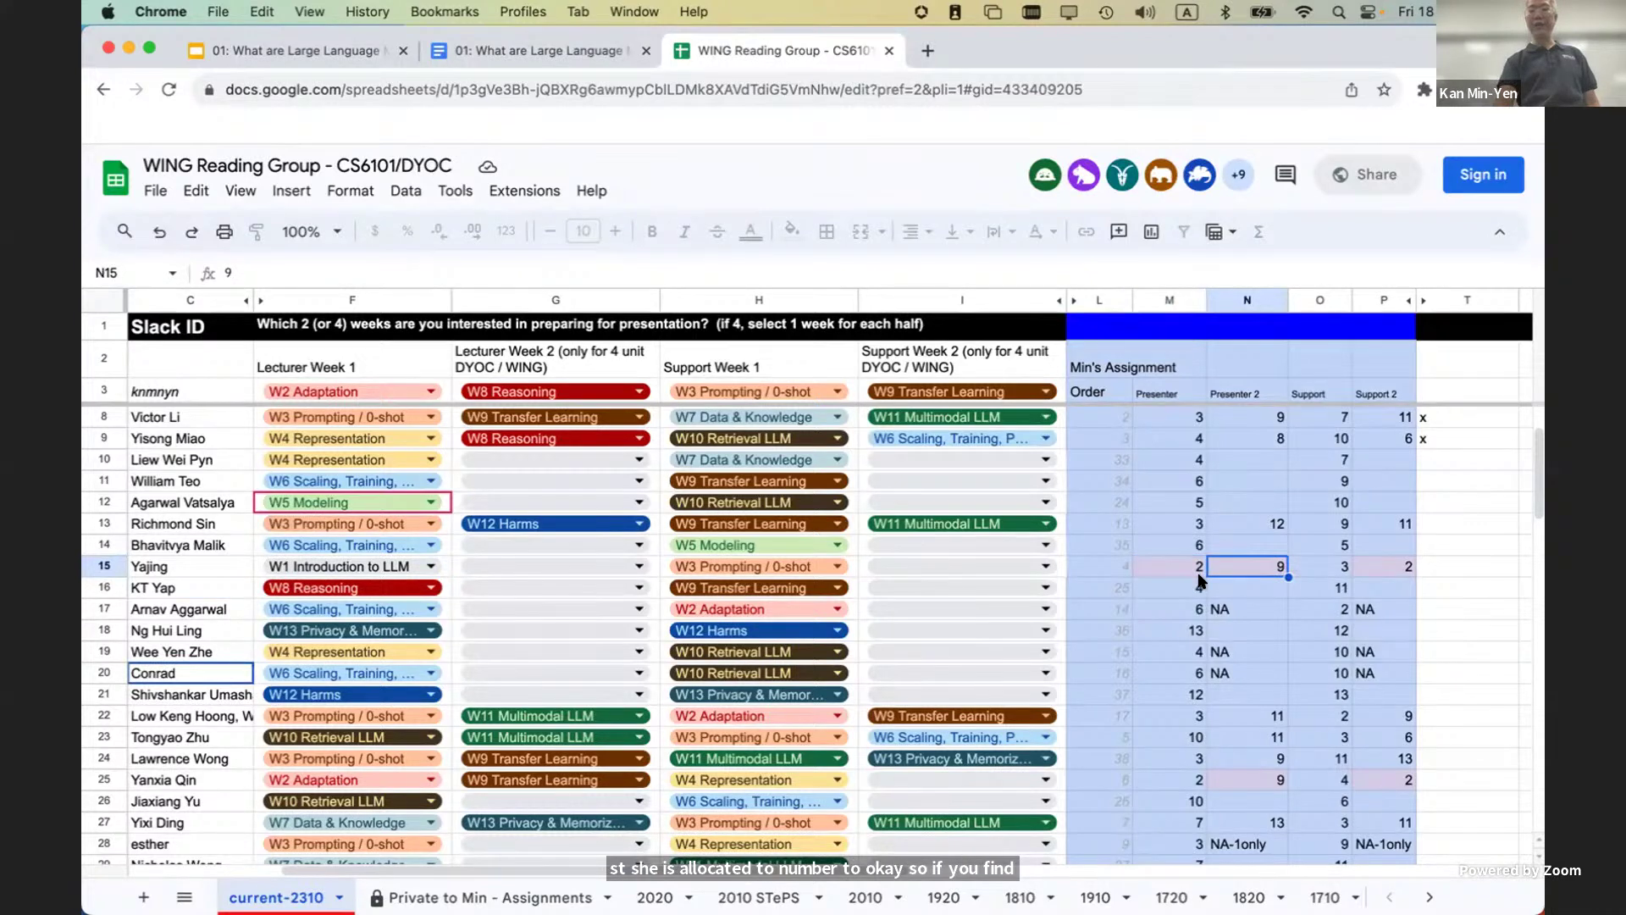
pyautogui.click(1154, 573)
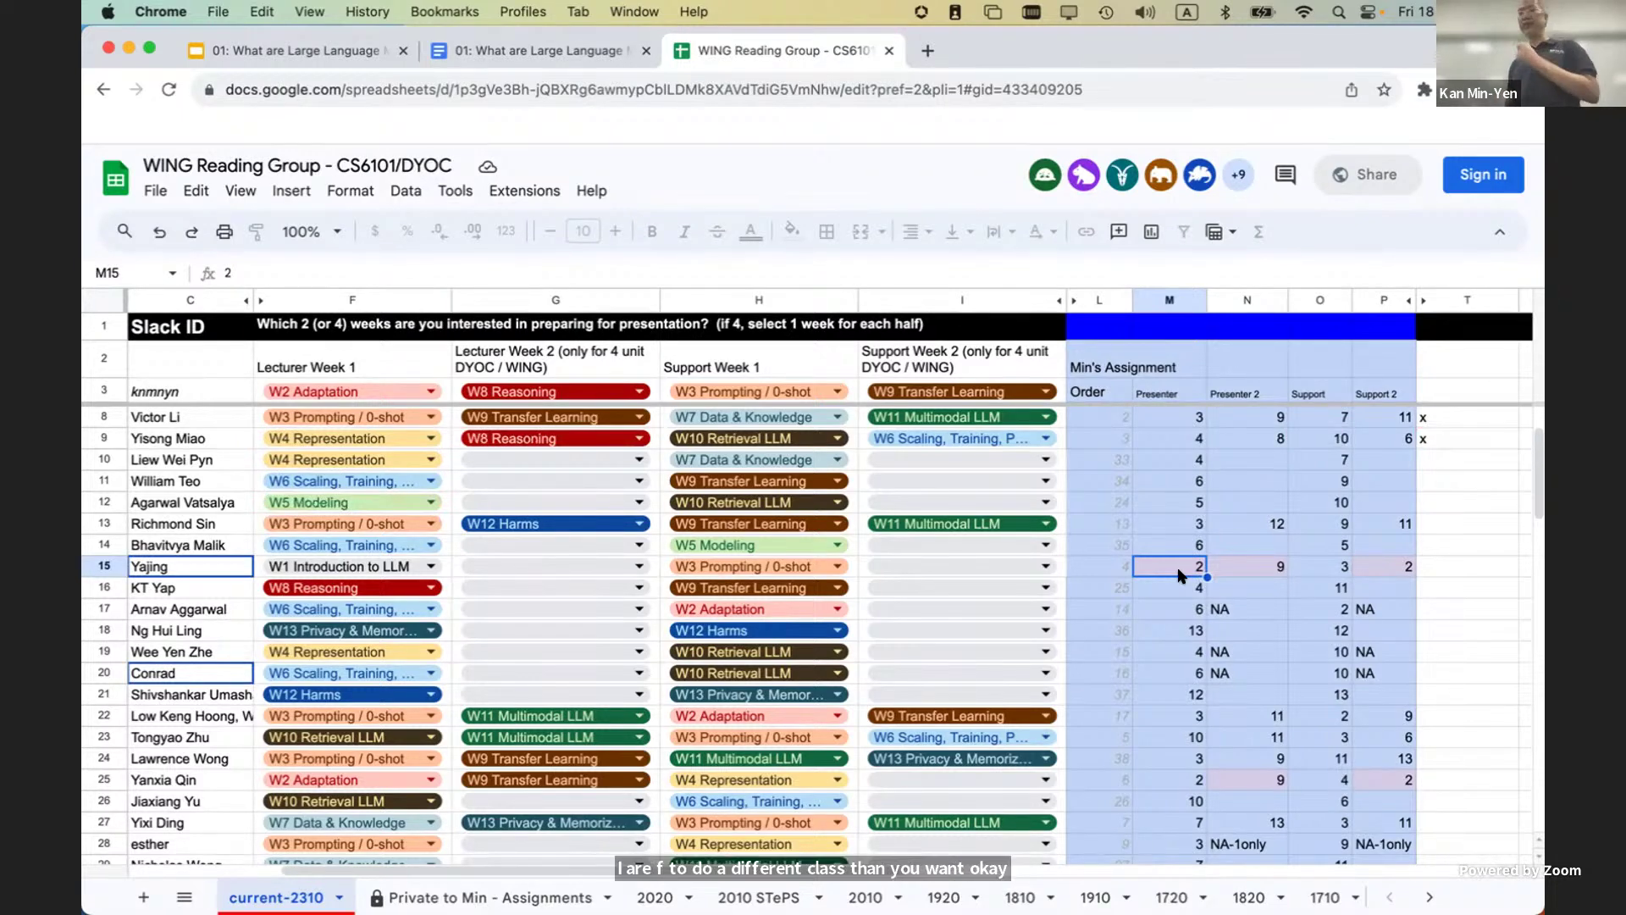
# Step: Switch to Slack and open the w02-prep channel
pyautogui.press('super+Tab')
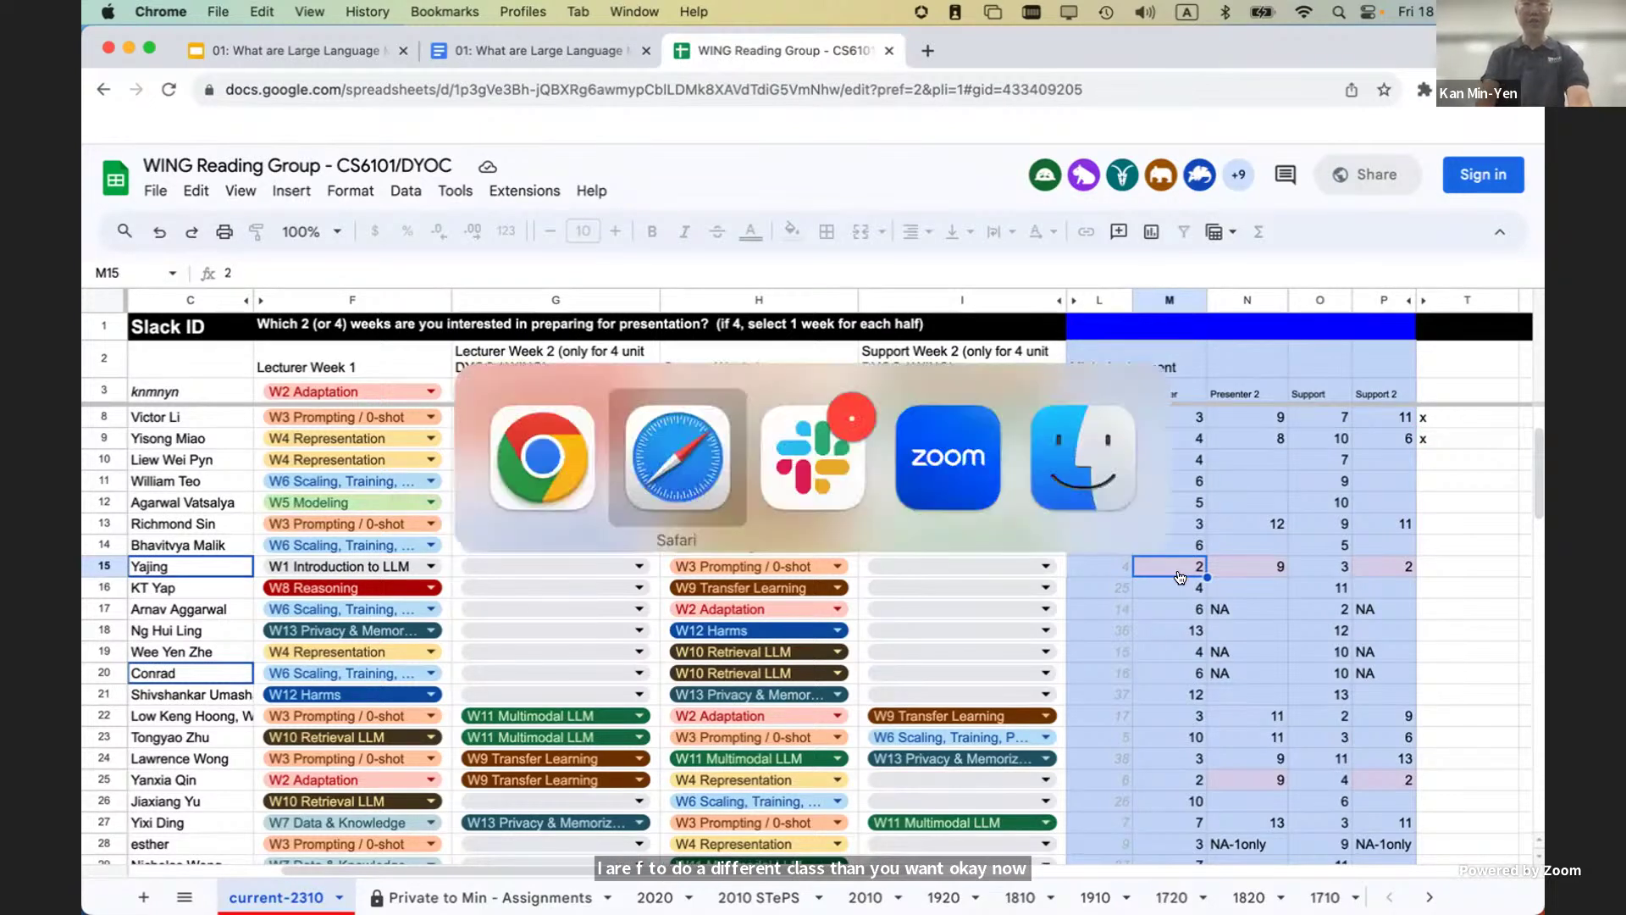
pyautogui.press('super+Tab')
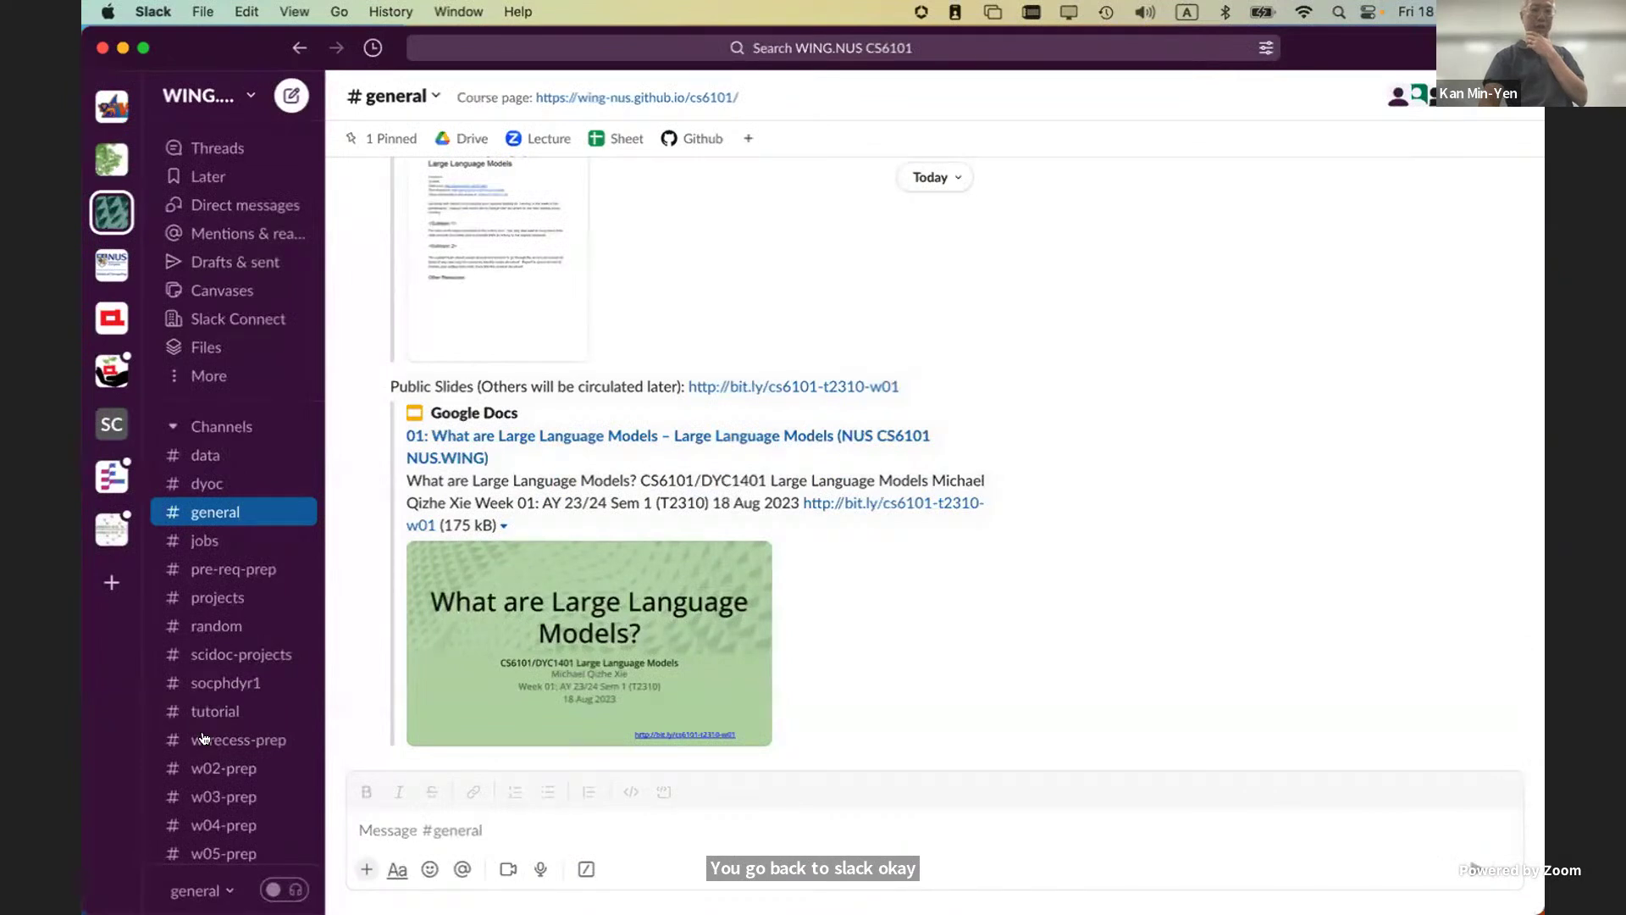
pyautogui.scroll(-1, 215, 744)
pyautogui.scroll(-8, 214, 745)
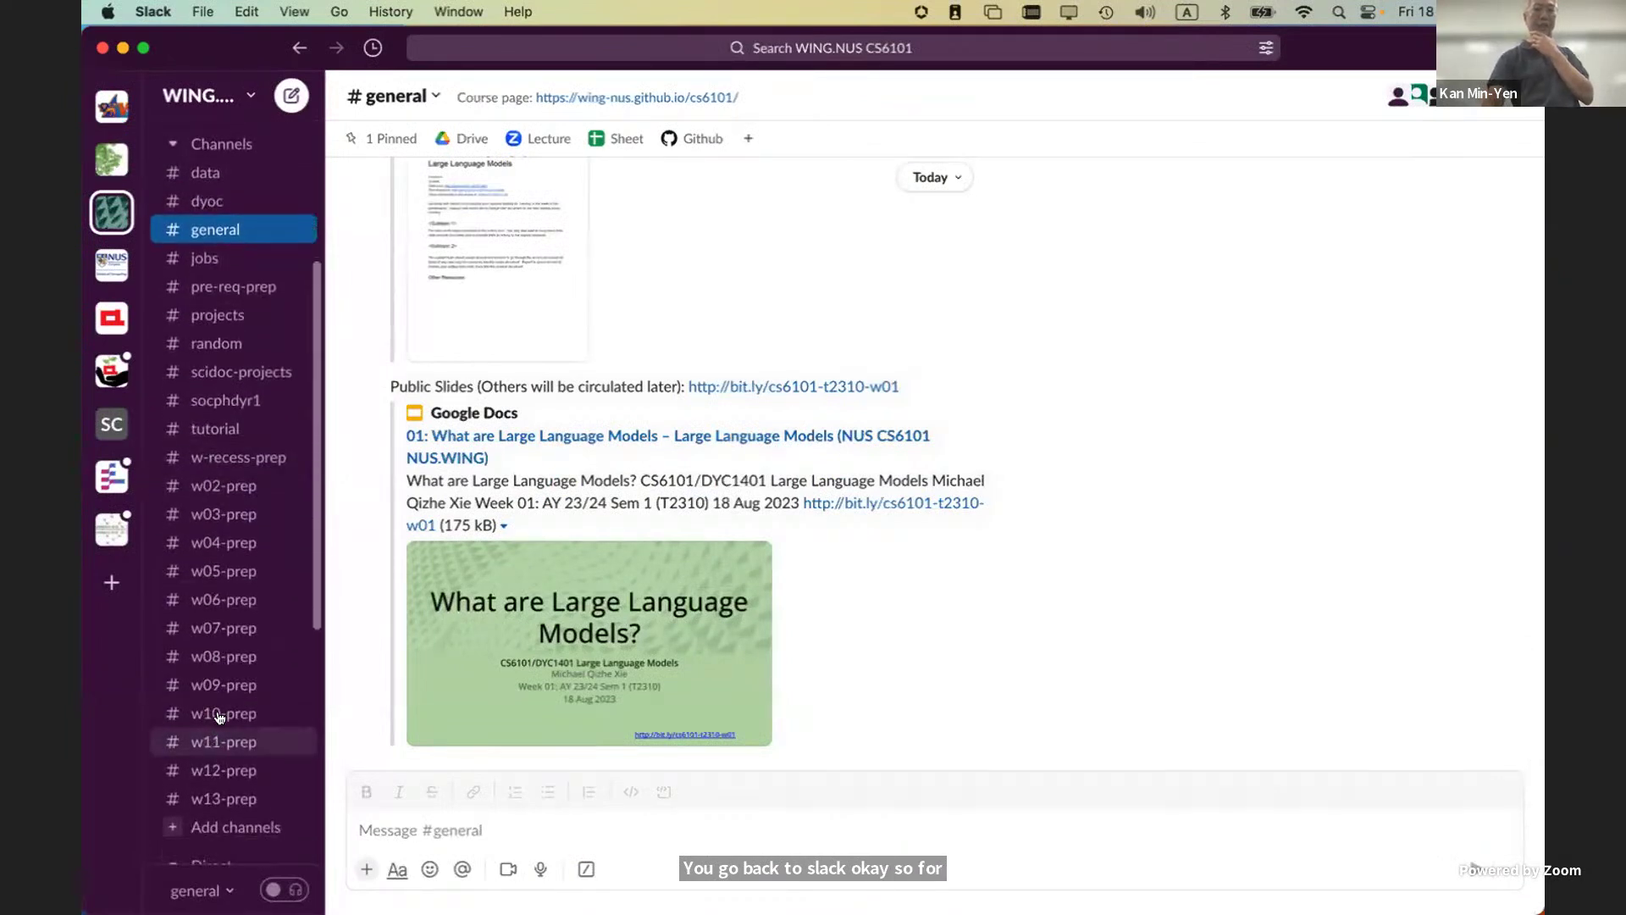
pyautogui.click(218, 490)
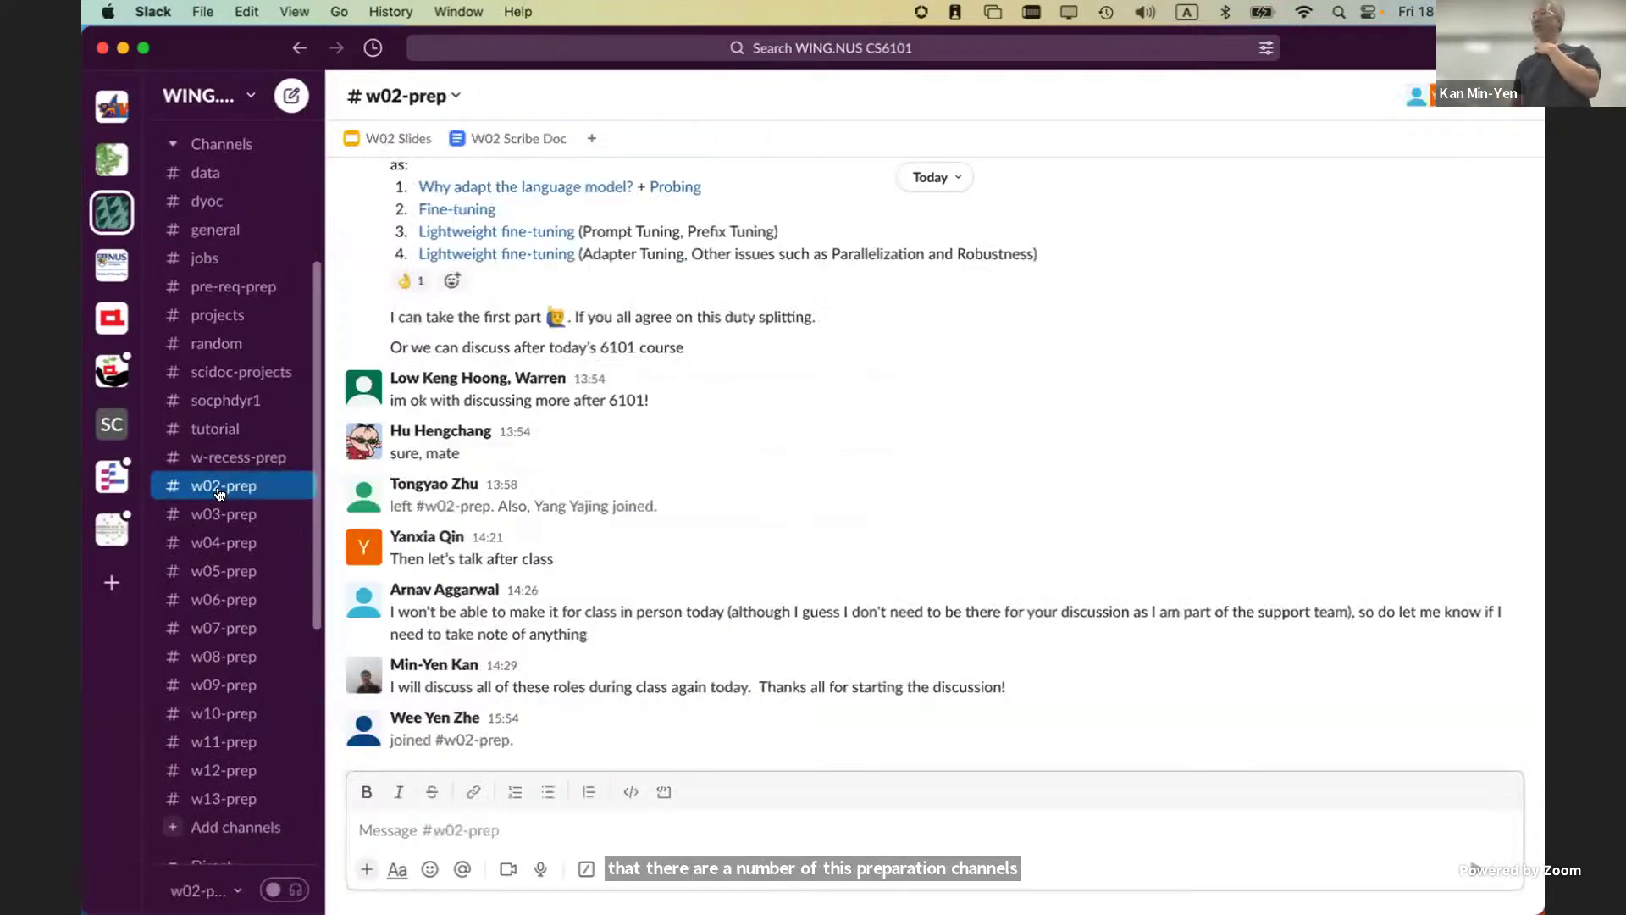
# Step: Open the channel's W02 Slides in an enlarged browser window and view slides 2 and 3
pyautogui.click(387, 142)
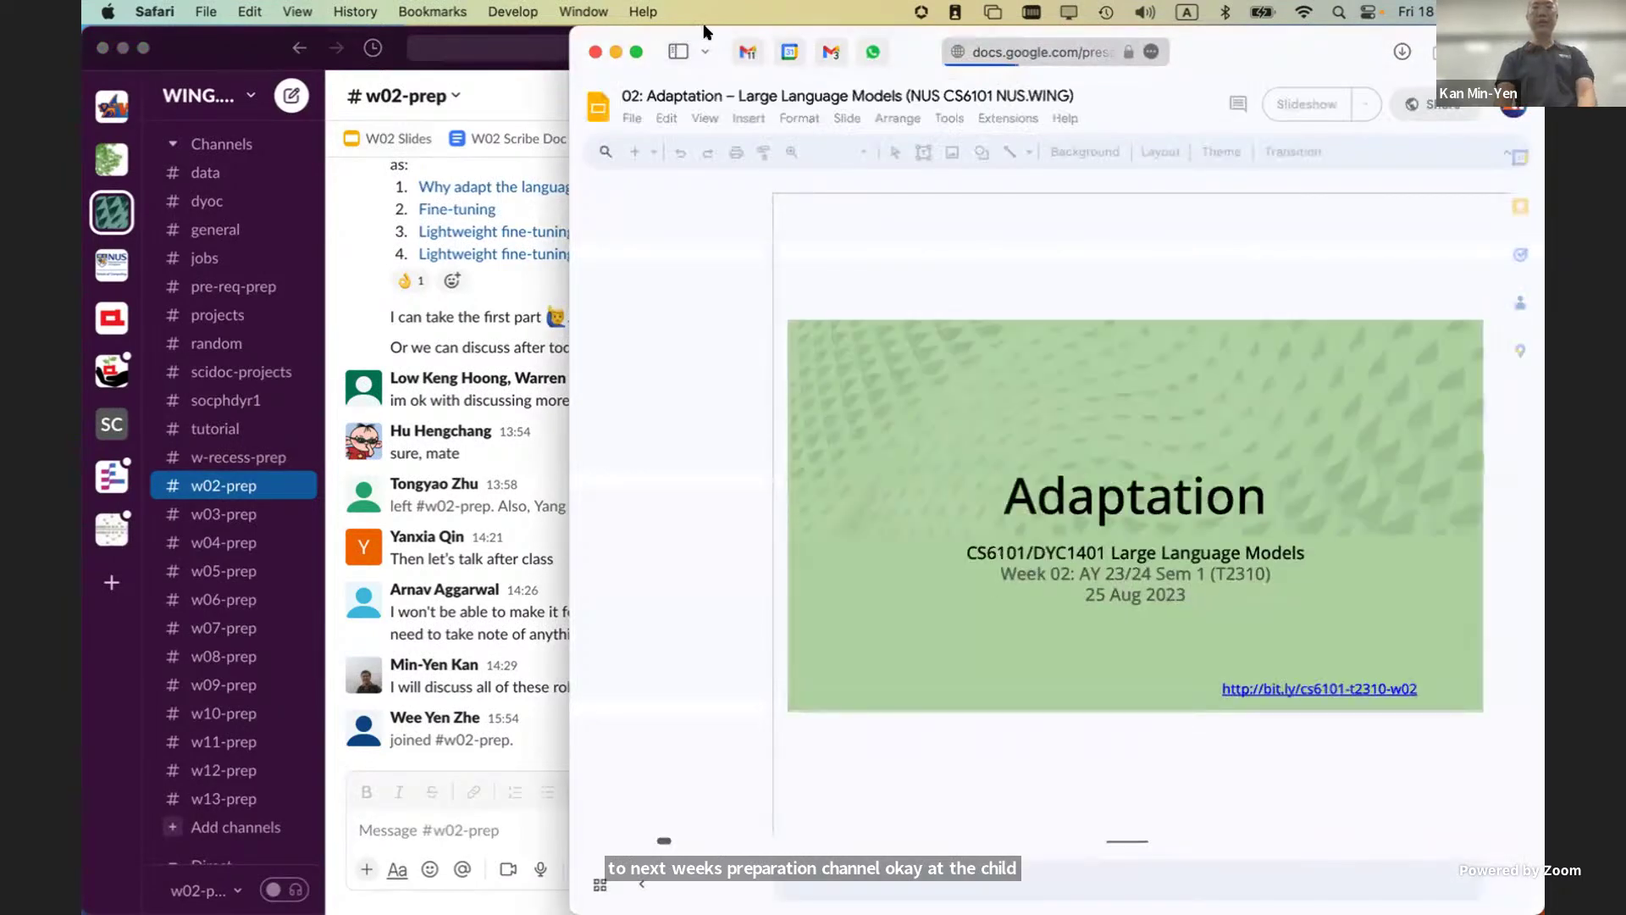
pyautogui.doubleClick(706, 34)
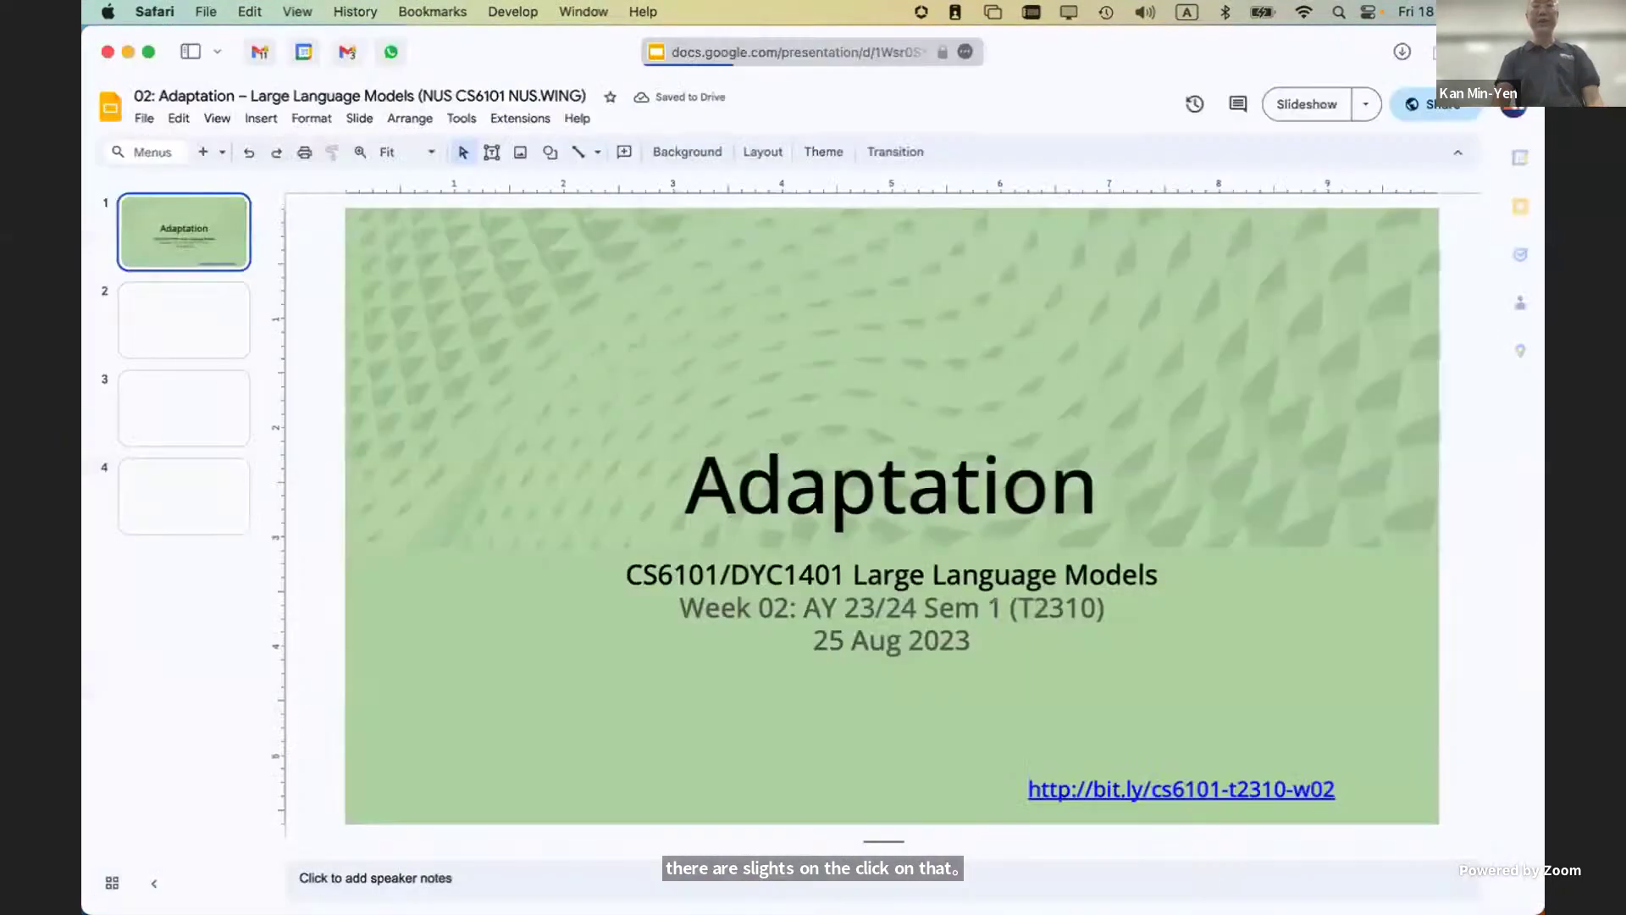
pyautogui.click(175, 351)
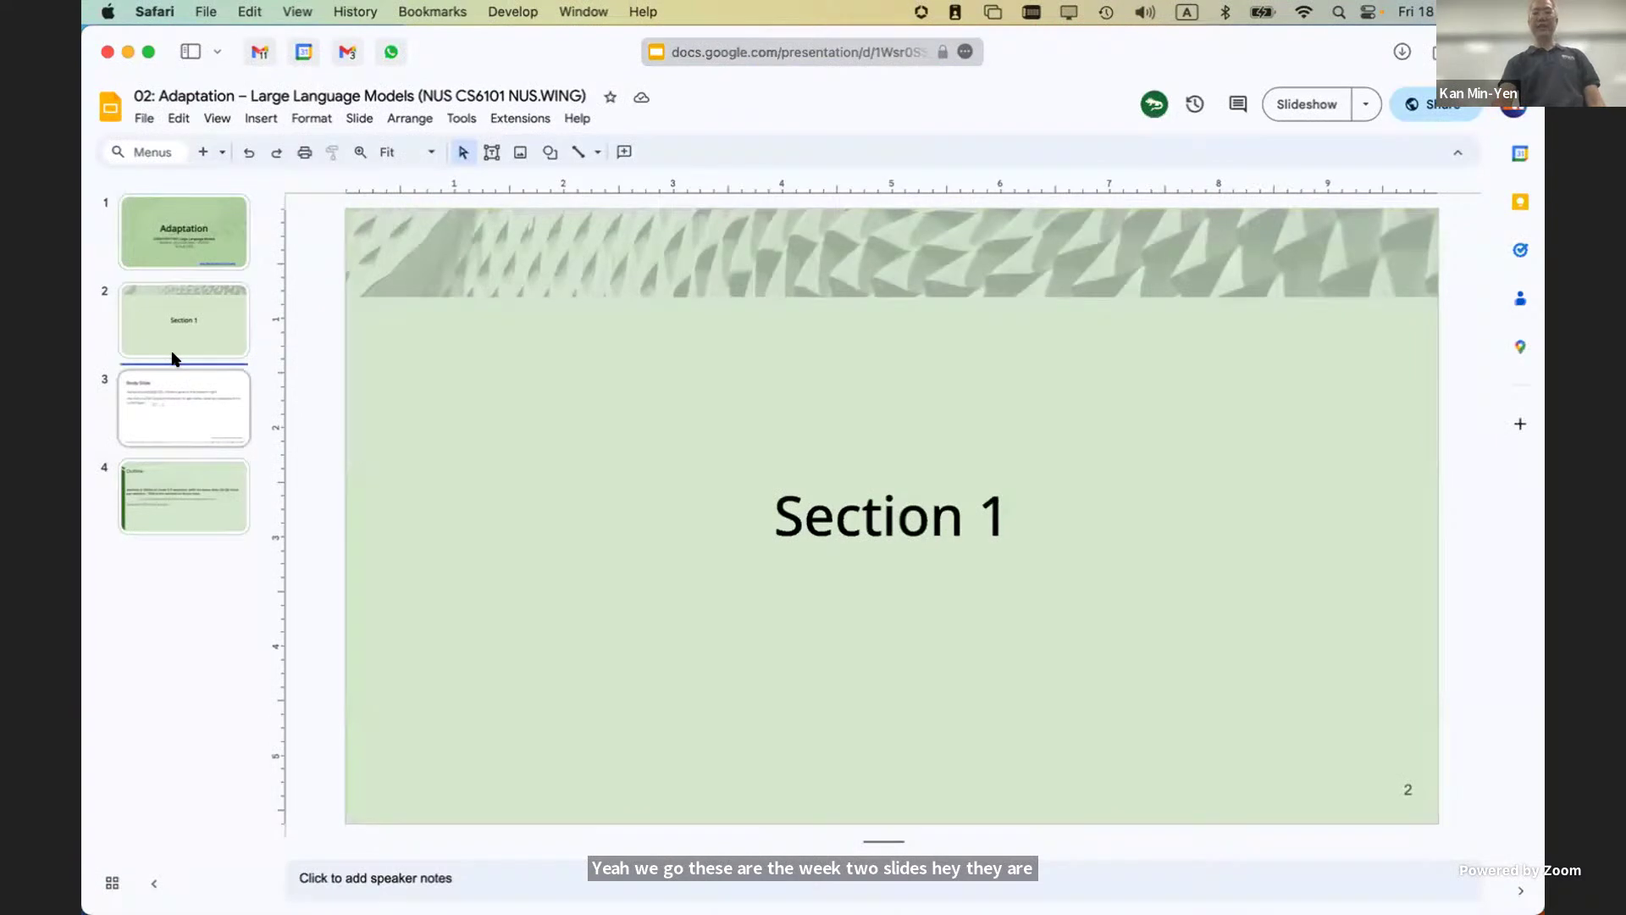
pyautogui.press('Down')
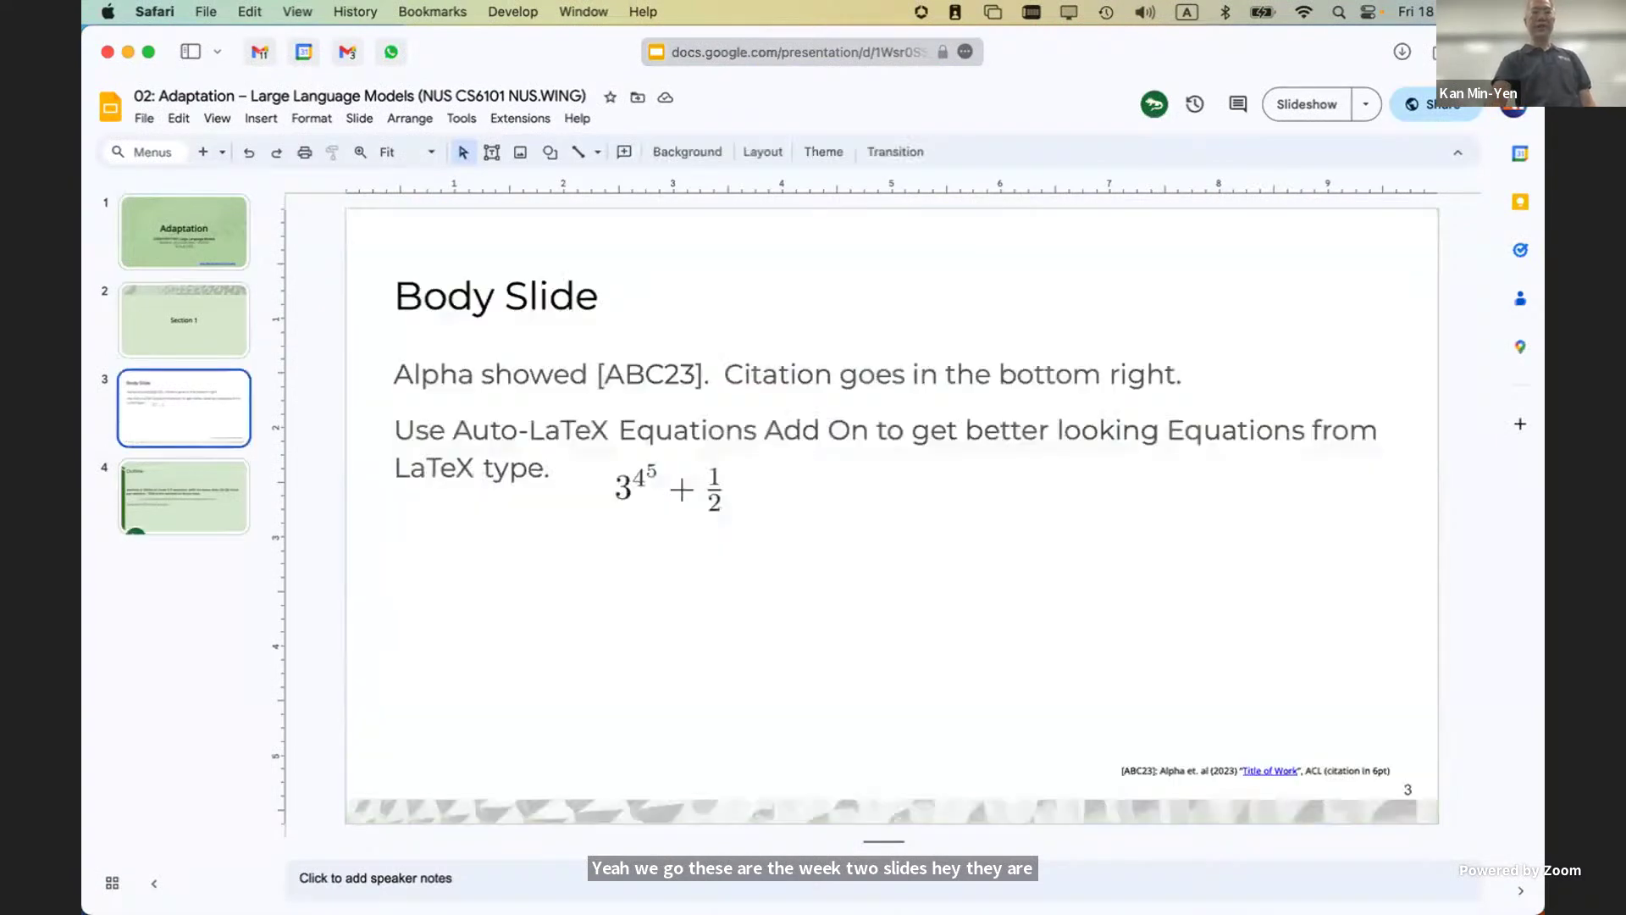